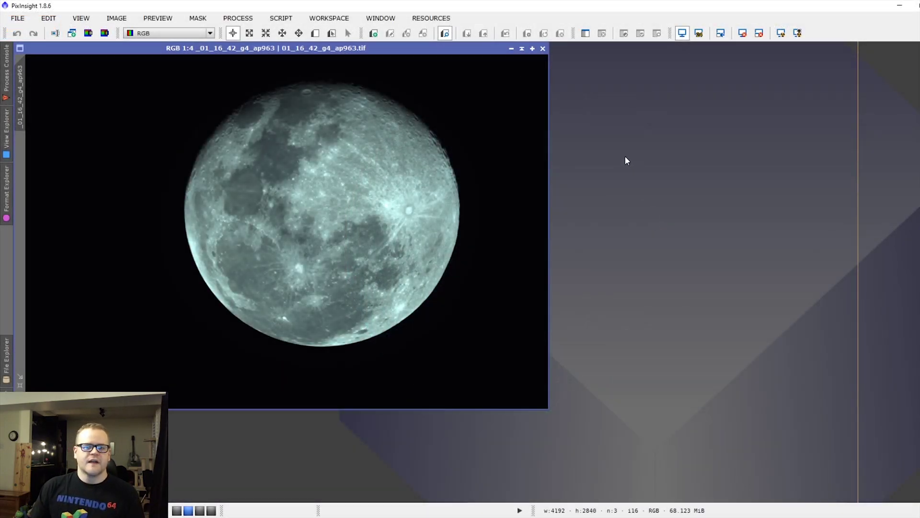
Run ChannelExtraction on the moon image to produce separate R, G and B grayscale images.
left_click(242, 19)
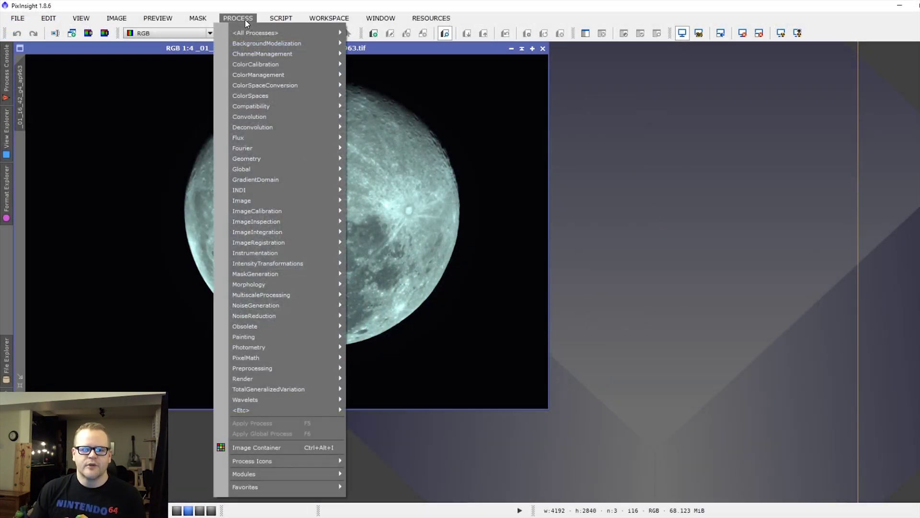
mouse_move(255, 33)
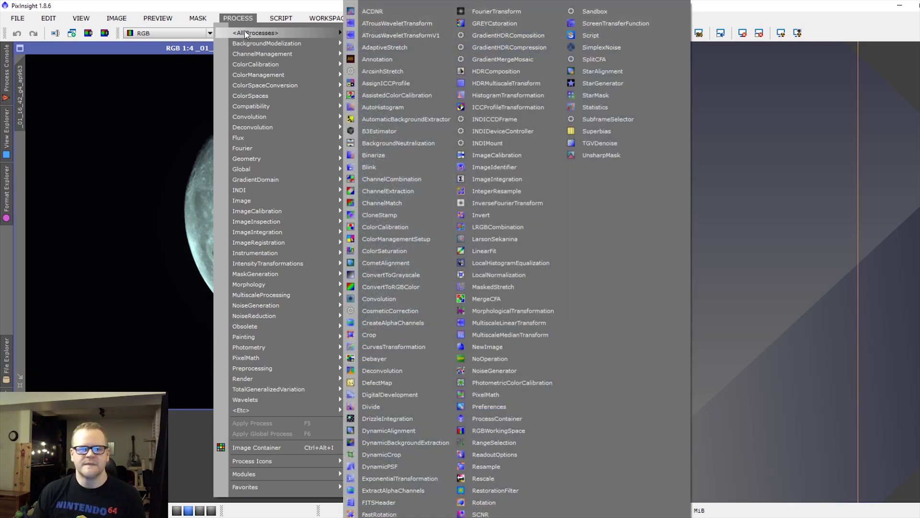
left_click(386, 190)
left_click_drag(723, 158, 679, 131)
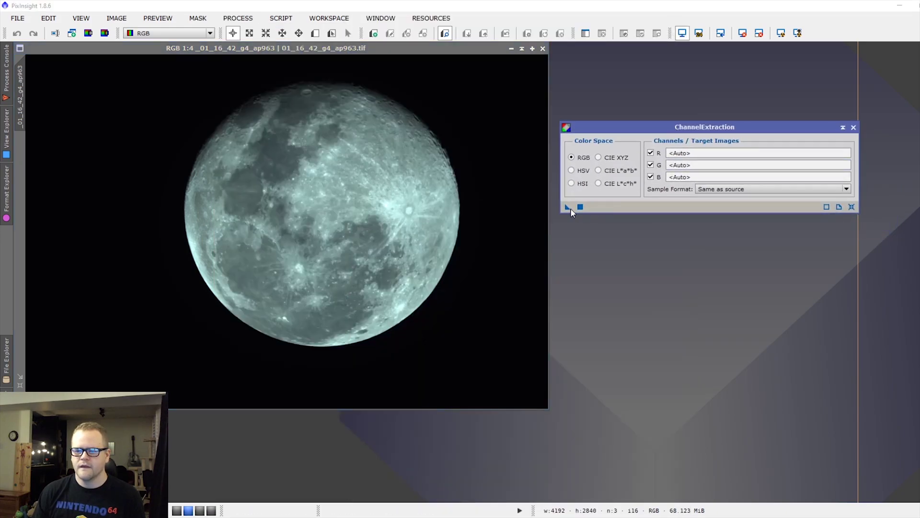
left_click_drag(430, 259, 290, 210)
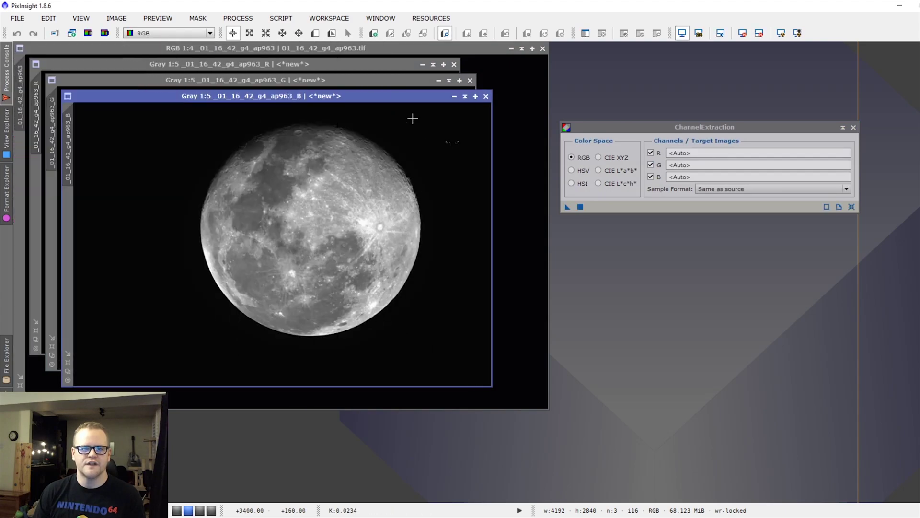
left_click(843, 127)
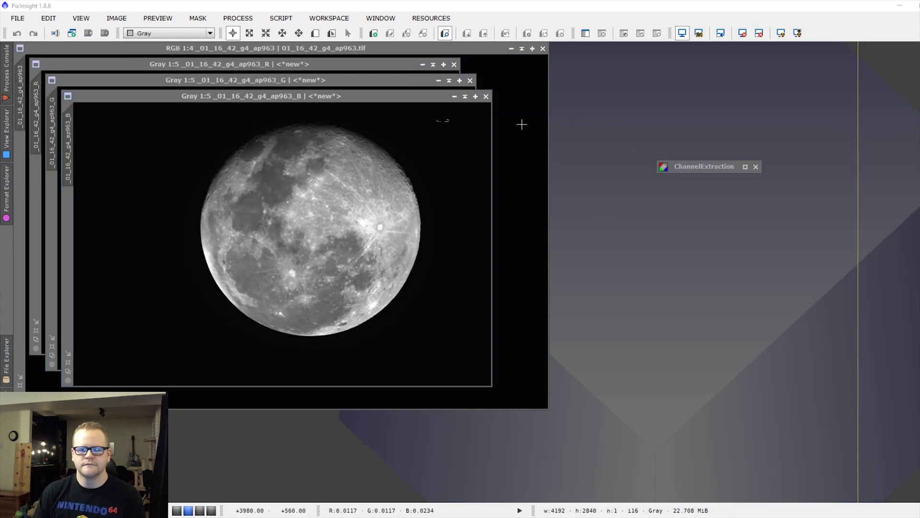
Show Statistics for the original RGB moon view to read per-channel mean and median.
left_click(229, 19)
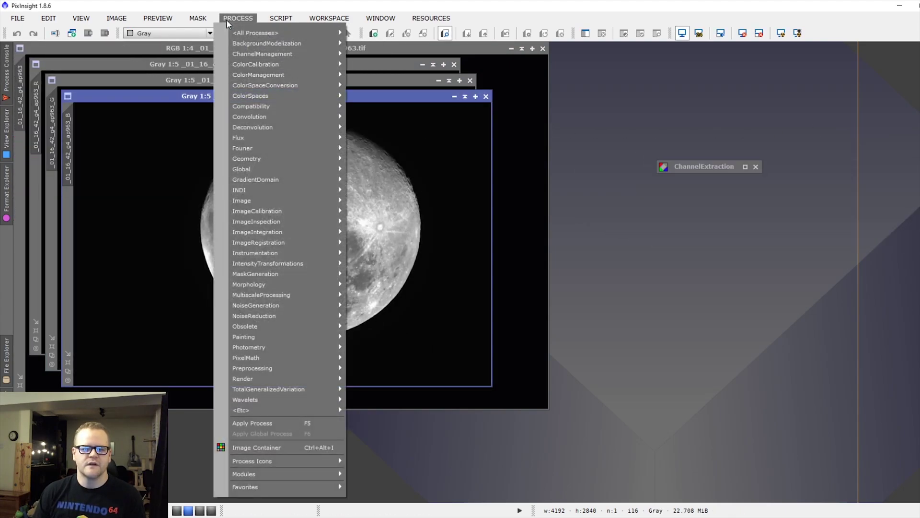
mouse_move(256, 221)
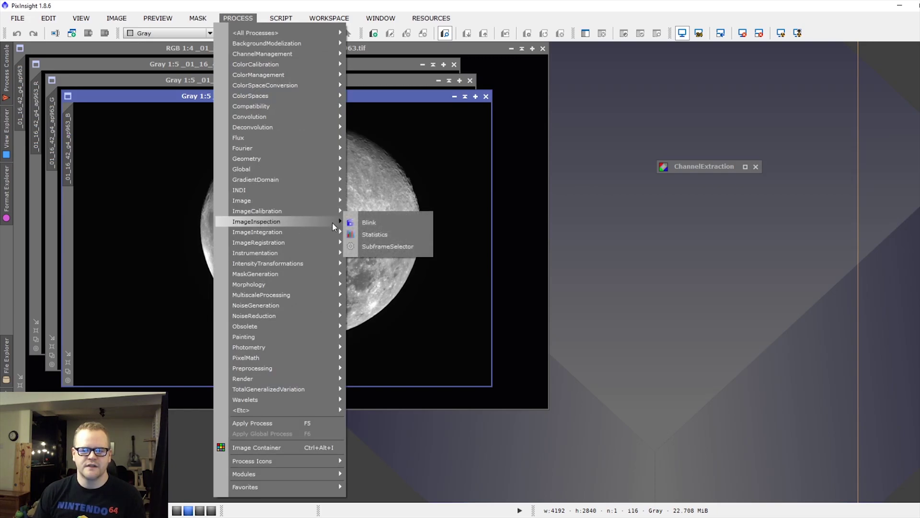
left_click(374, 235)
left_click(732, 85)
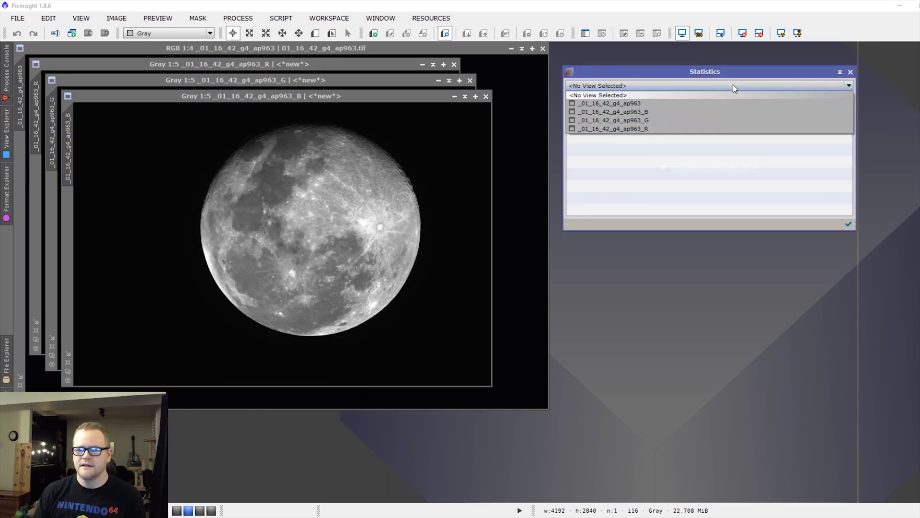
left_click(632, 104)
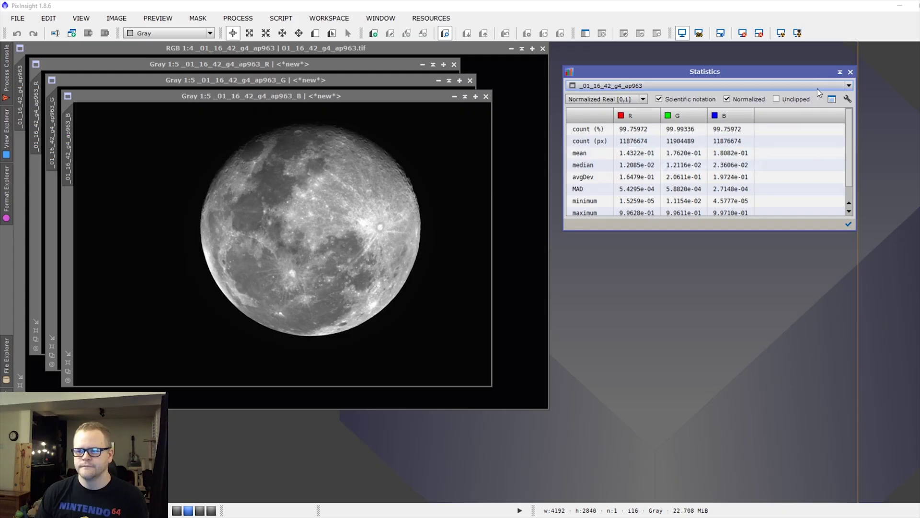
double_click(823, 83)
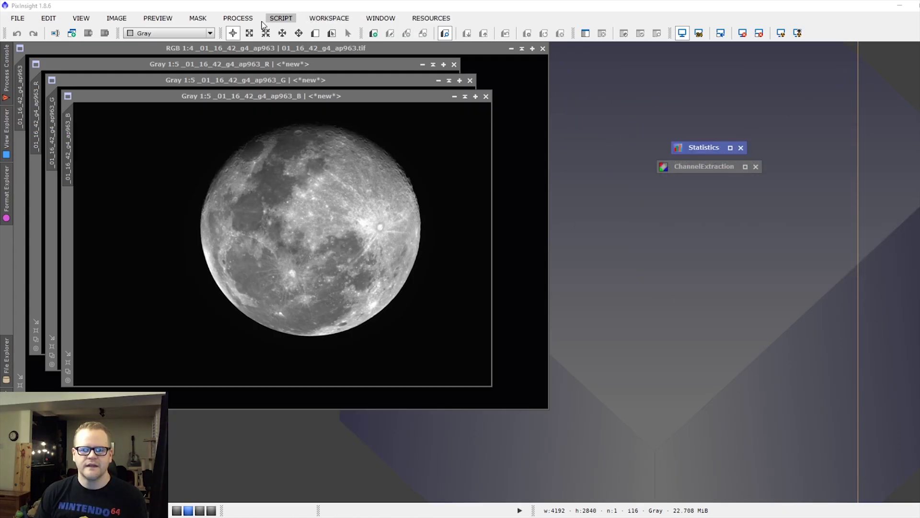
Set LinearFit's reference image to the red channel (_R) view.
left_click(238, 18)
mouse_move(255, 32)
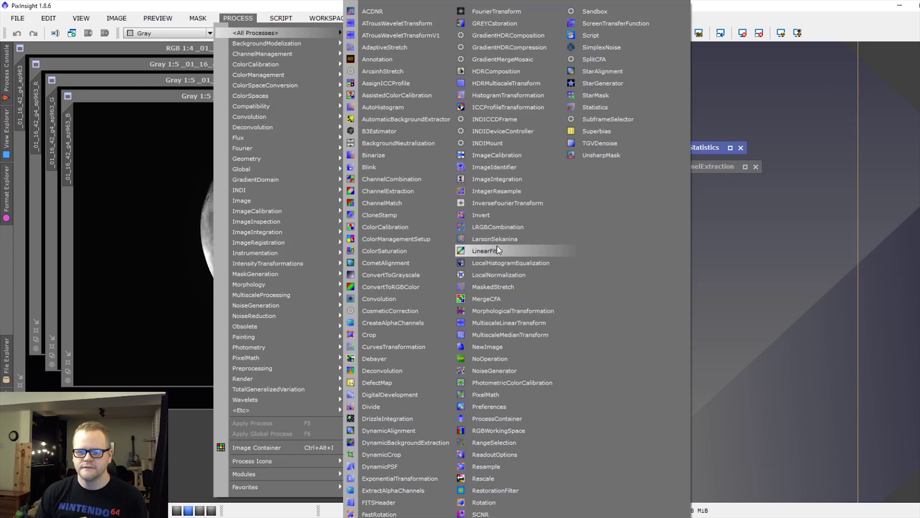
left_click(498, 250)
left_click_drag(735, 115, 723, 211)
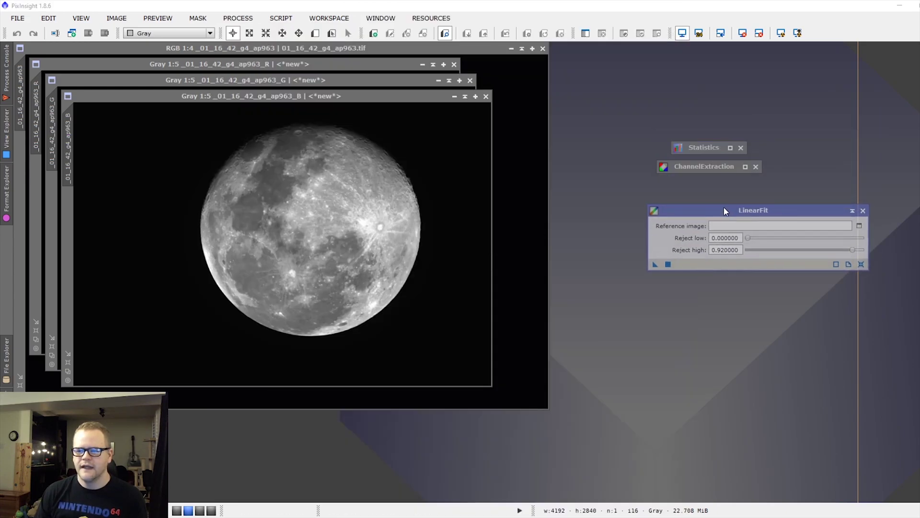
left_click(858, 228)
left_click(480, 247)
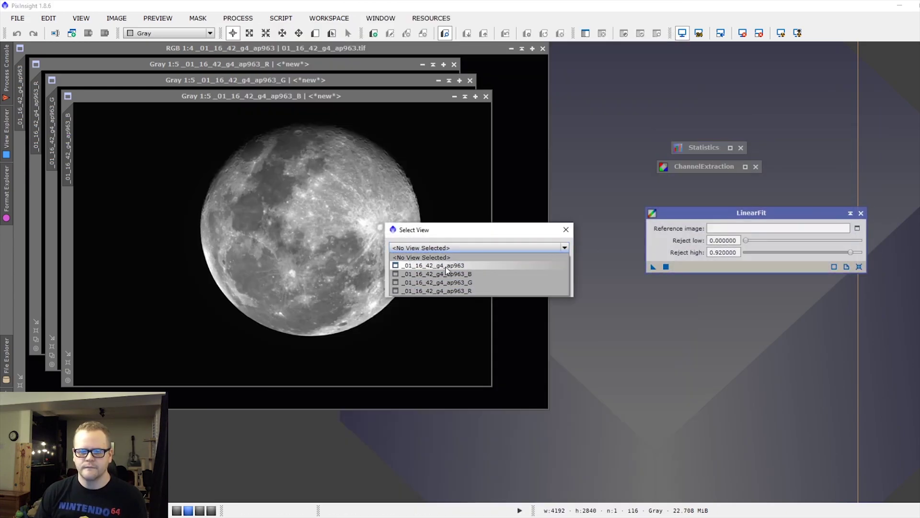
left_click(444, 291)
left_click(504, 289)
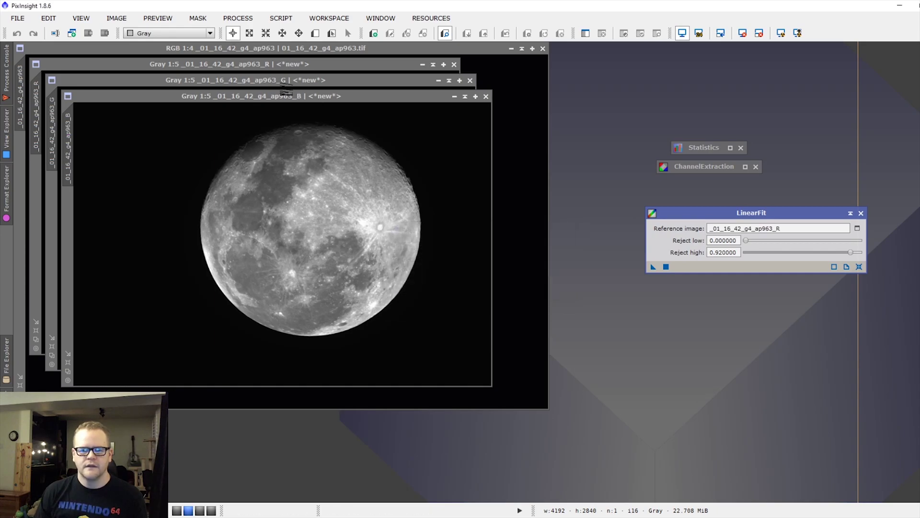
Apply LinearFit to the blue and green channel images, iconizing the R and B images.
left_click(422, 65)
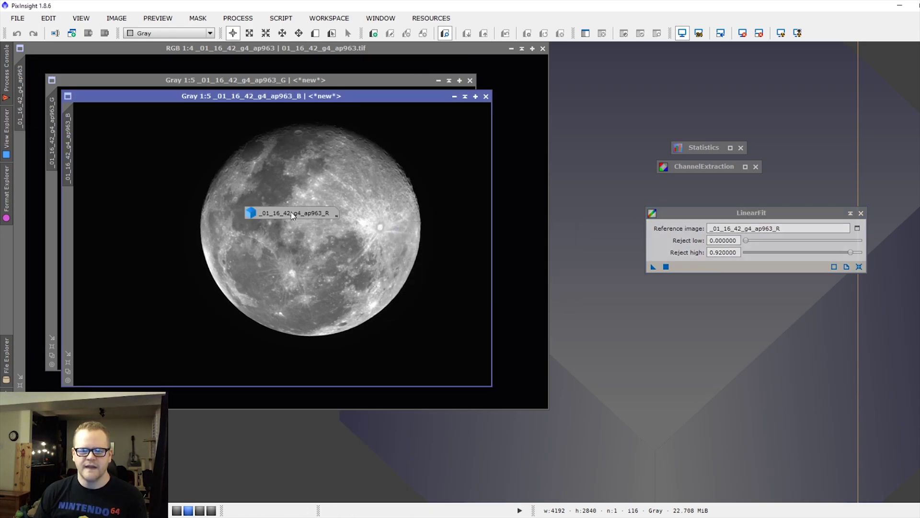
left_click_drag(292, 214, 707, 56)
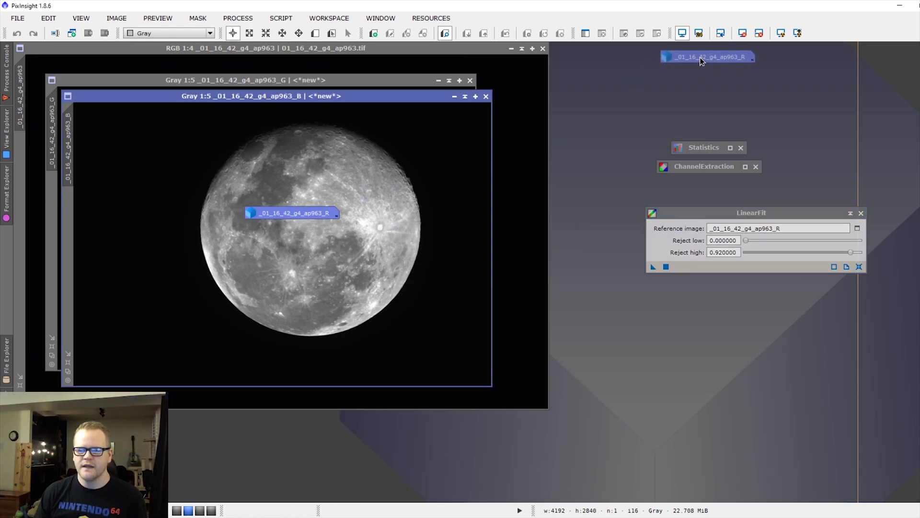
left_click(652, 268)
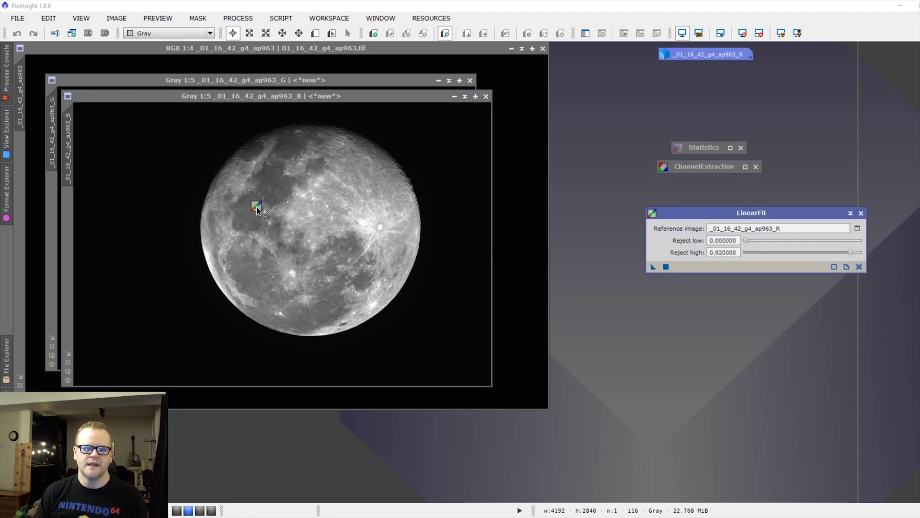
left_click_drag(256, 206, 257, 206)
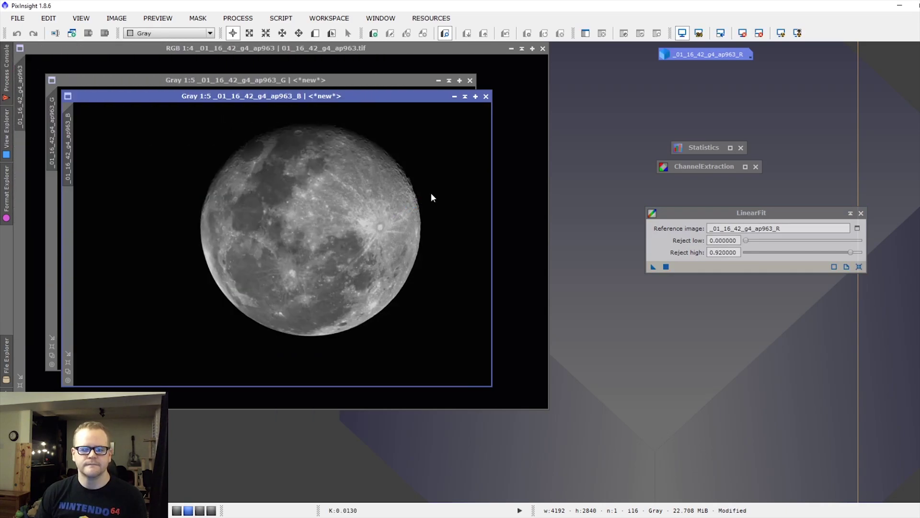
left_click(455, 98)
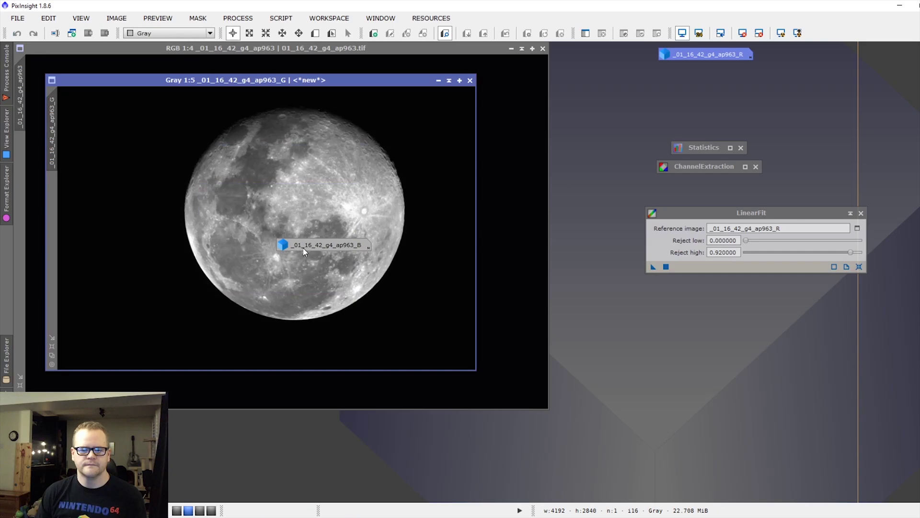
left_click_drag(305, 251, 697, 72)
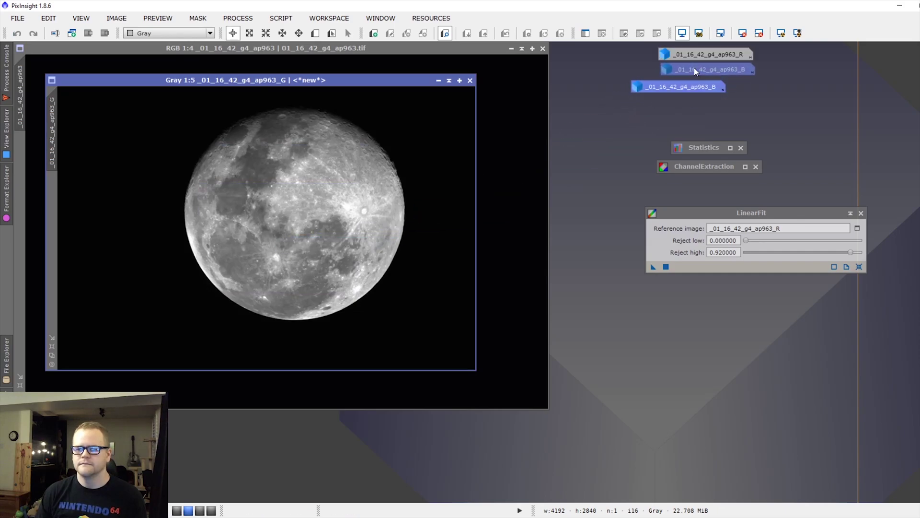
left_click_drag(654, 267, 309, 216)
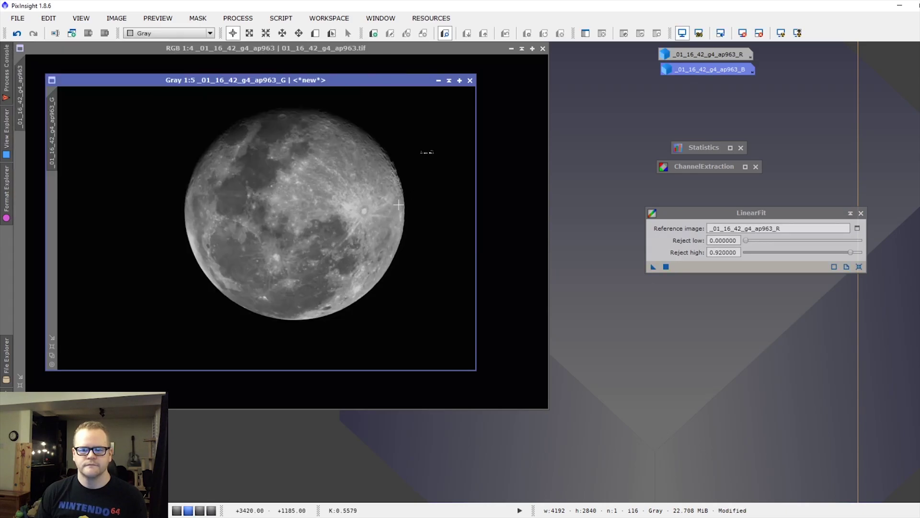
Combine the _R, _G and _B views with ChannelCombination into a new colour moon image.
left_click(439, 81)
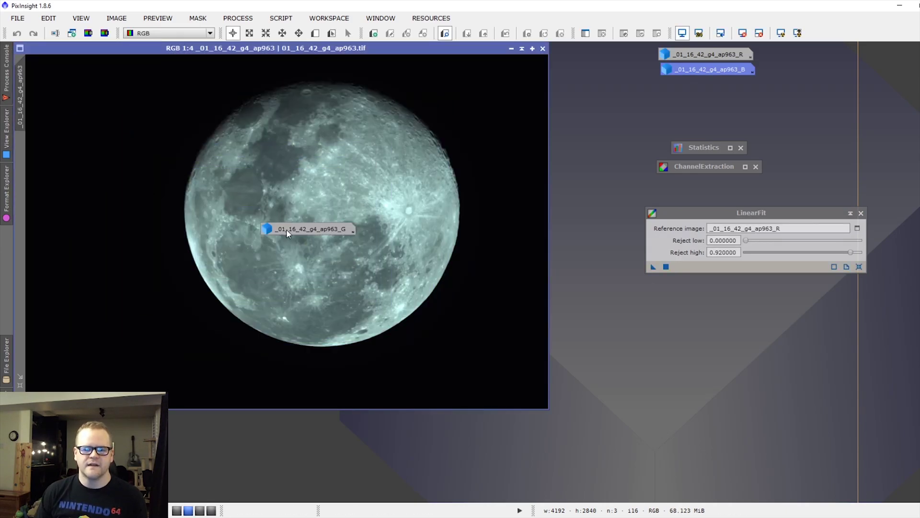
mouse_move(269, 229)
left_mouse_down()
mouse_move(661, 114)
mouse_move(690, 87)
left_mouse_up()
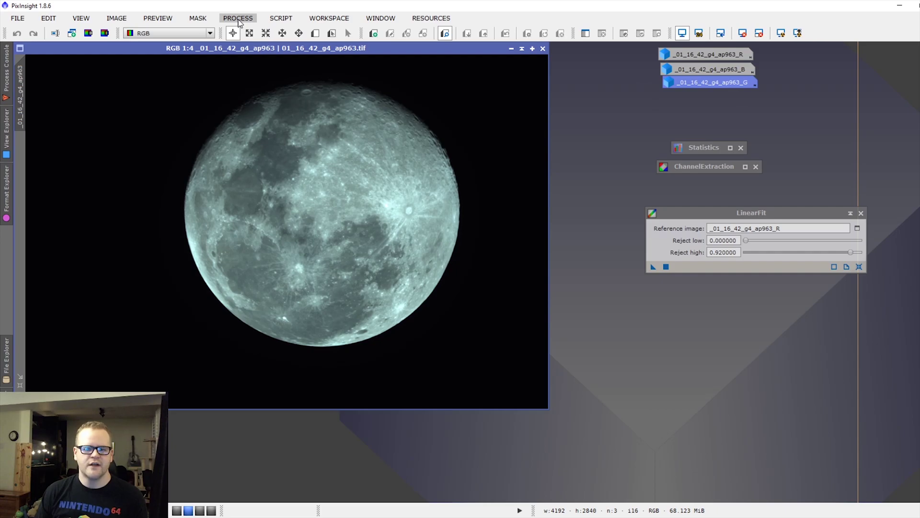
left_click(238, 19)
mouse_move(255, 33)
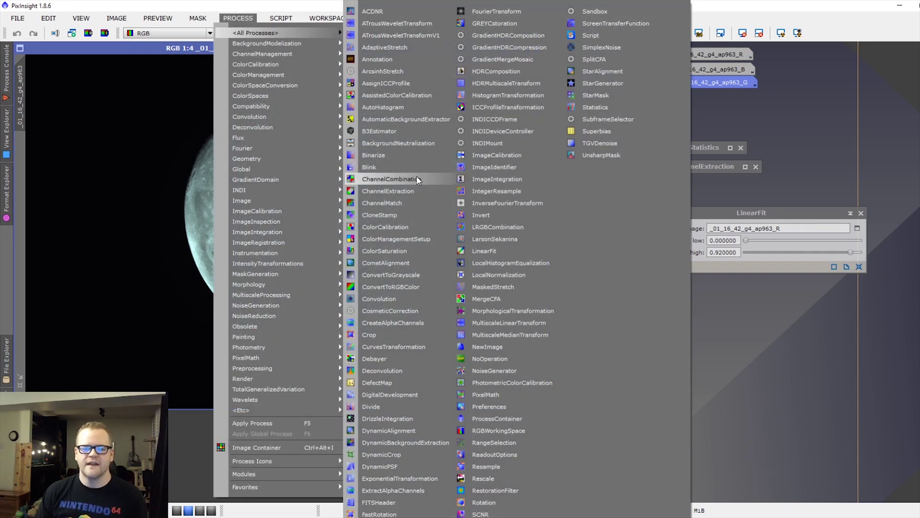
left_click(416, 179)
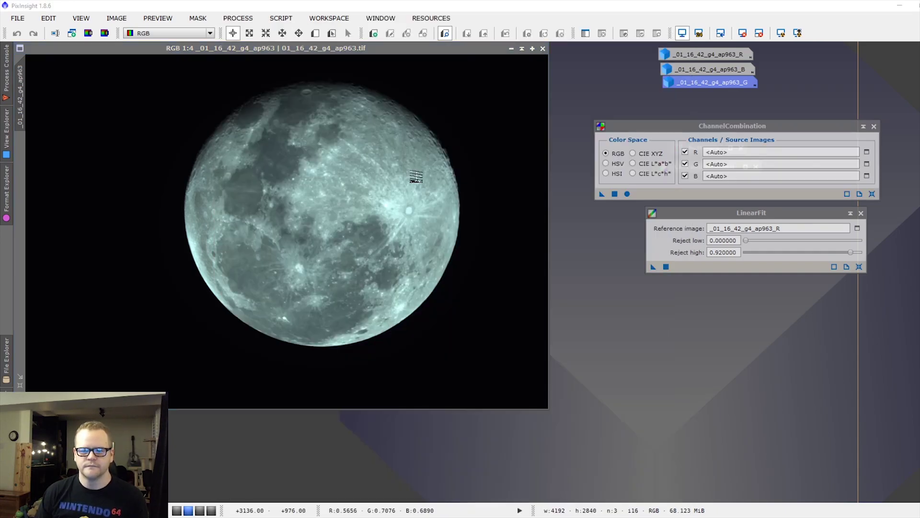
left_click(867, 152)
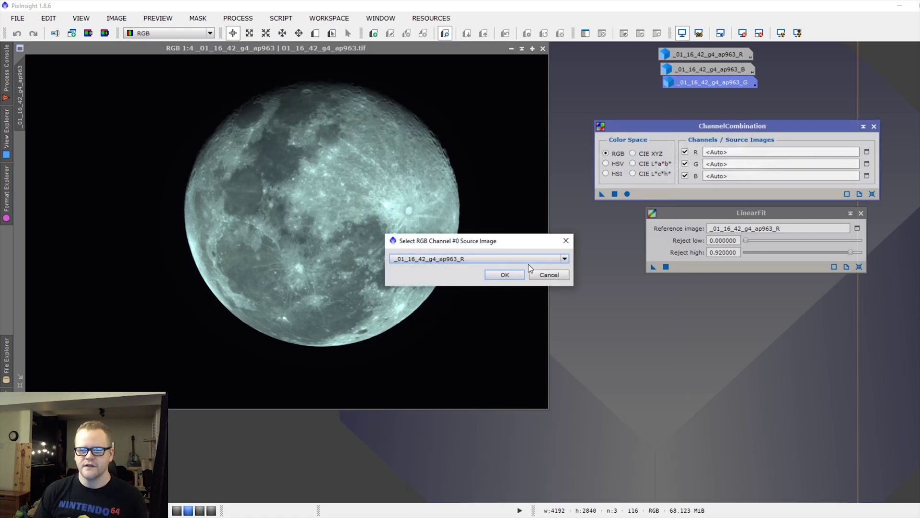
left_click(510, 274)
left_click(866, 164)
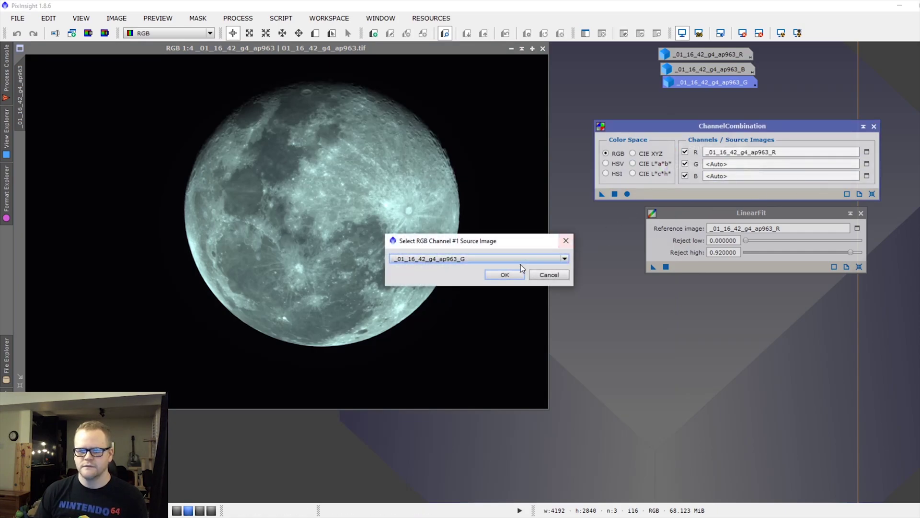
left_click(510, 274)
left_click(867, 176)
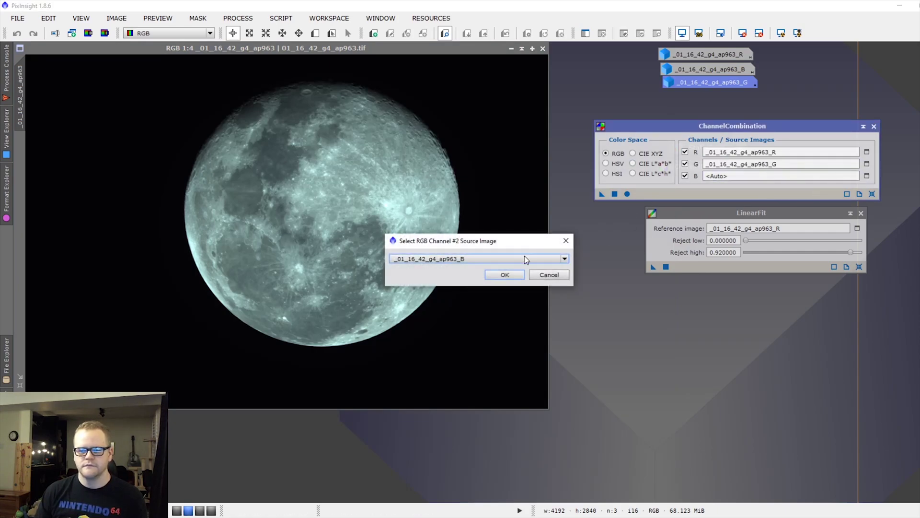
left_click(510, 274)
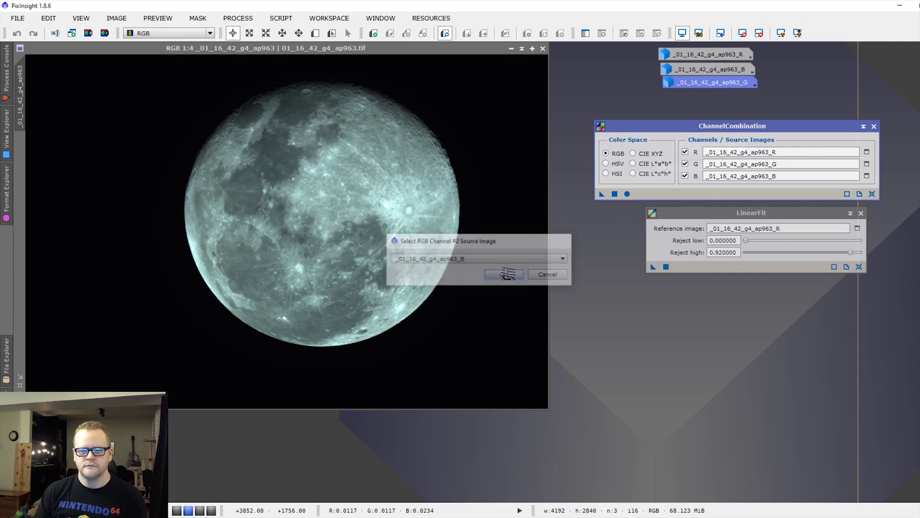
left_click(627, 194)
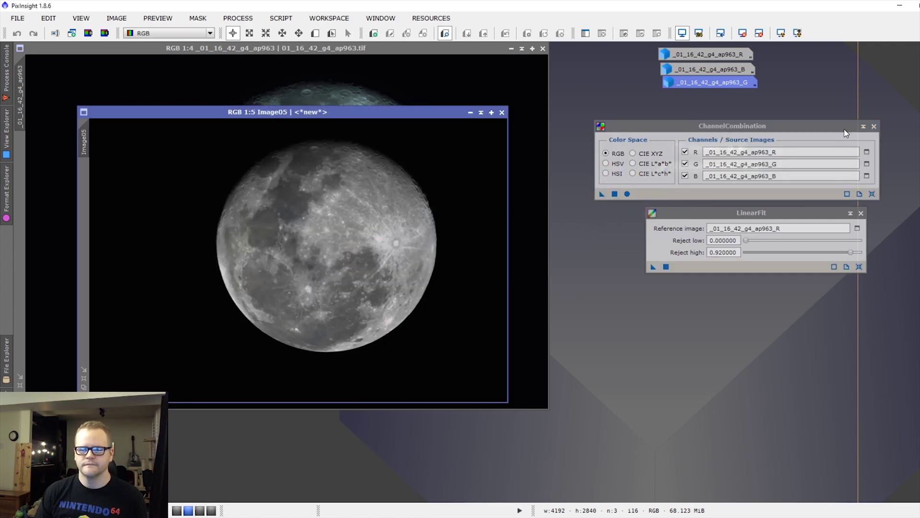
Shade the ChannelCombination and LinearFit panels and stack all process icons together.
left_click(863, 126)
left_click(851, 213)
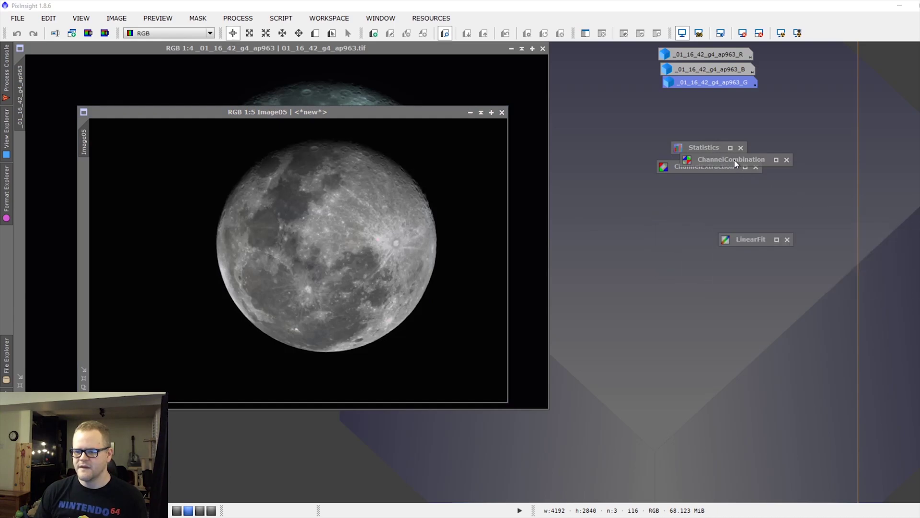
left_click_drag(736, 164, 806, 55)
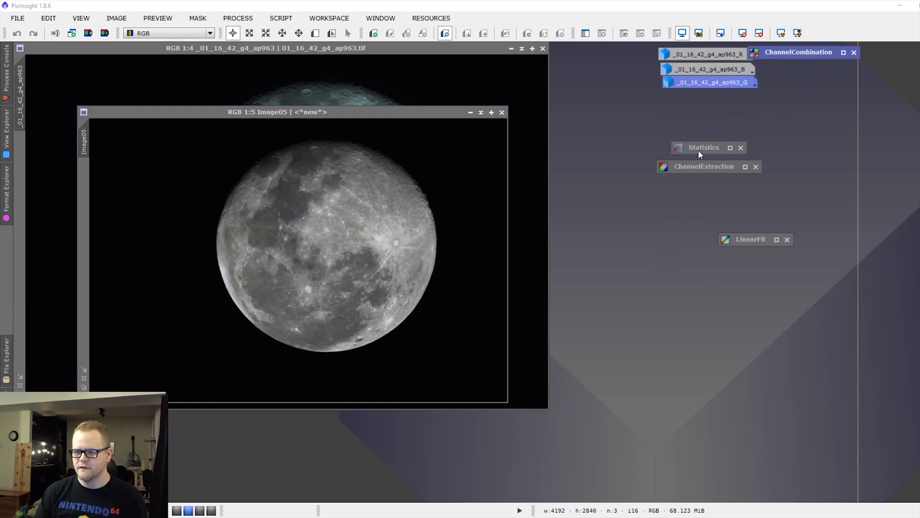
left_click_drag(700, 155, 809, 68)
left_click_drag(661, 165, 790, 89)
left_click_drag(751, 240, 818, 95)
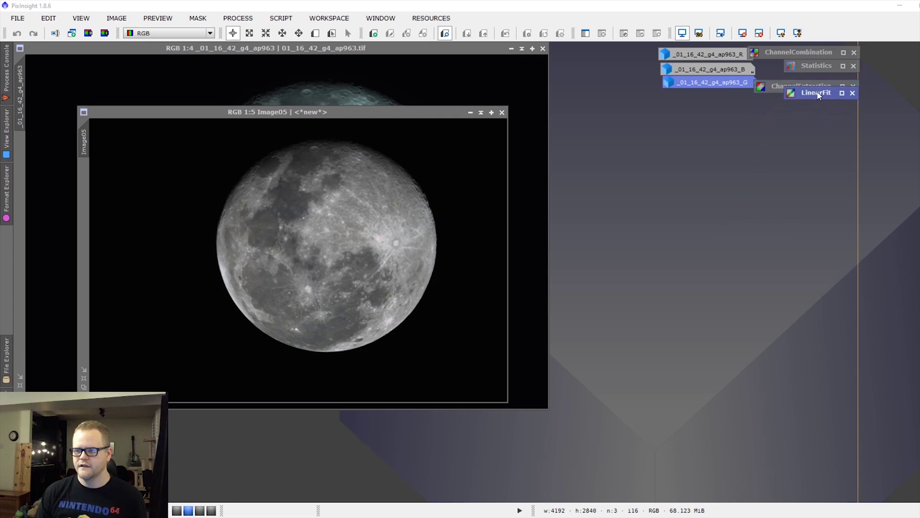
Compare the grey Image05 against the original cyan moon and zoom Image05 to 1:4.
left_click_drag(345, 113, 620, 144)
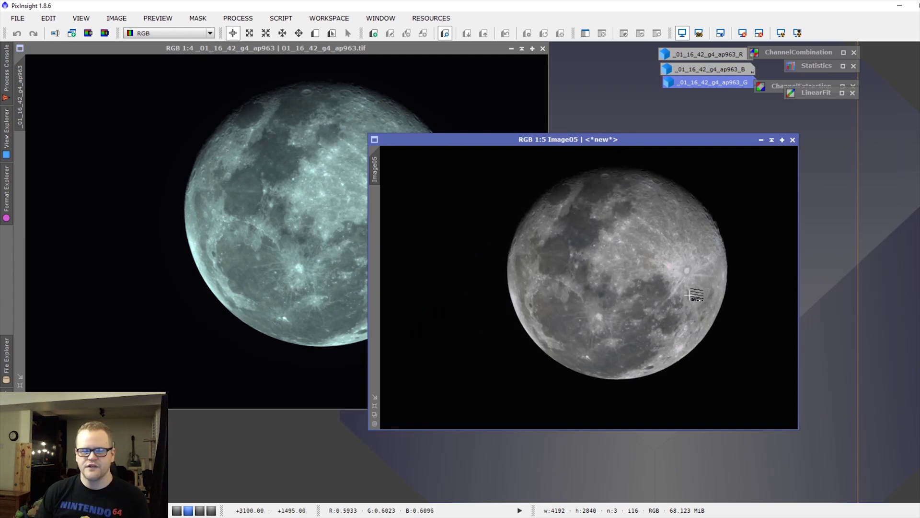
left_click(318, 108)
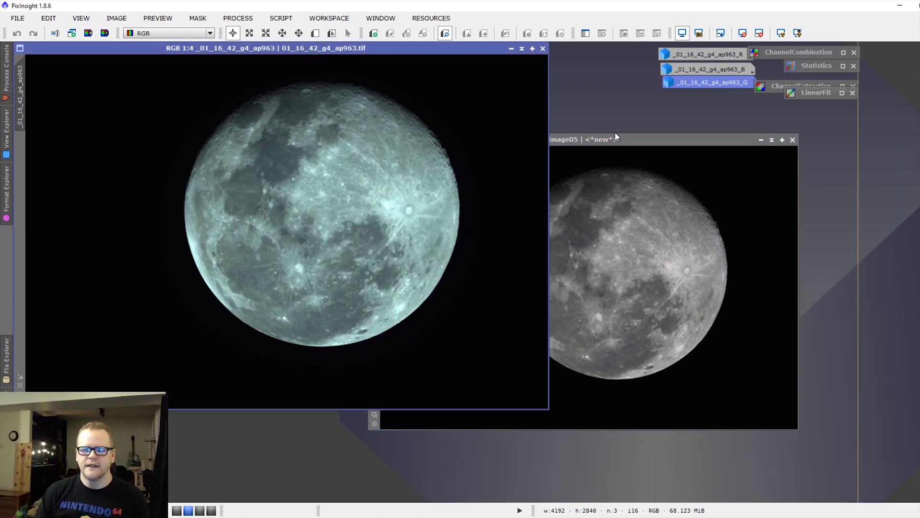
left_click_drag(617, 137, 392, 102)
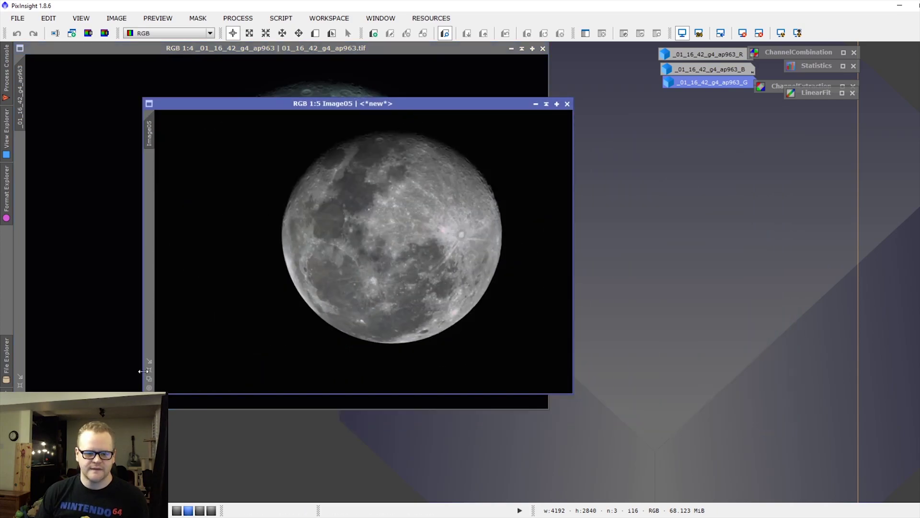
scroll(147, 371, "up", 1)
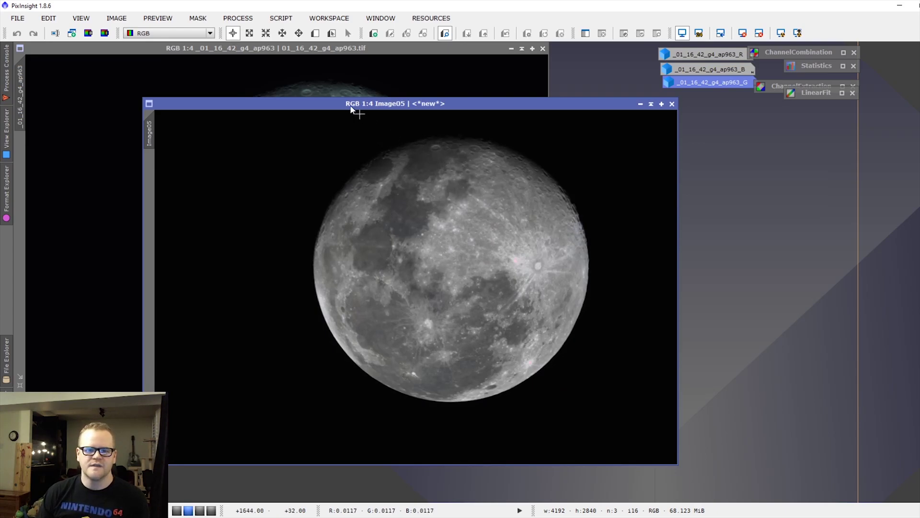
left_click(238, 18)
mouse_move(259, 33)
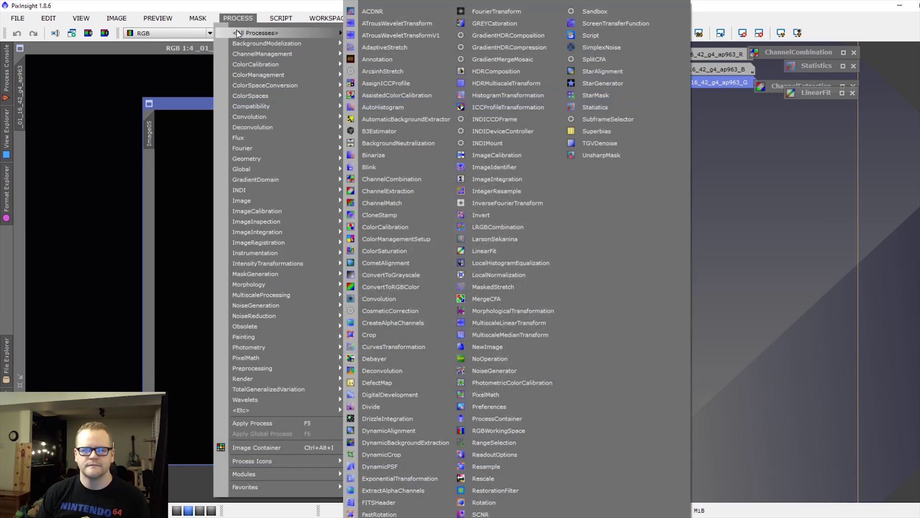
Bring up UnsharpMask and draw Preview01 over the moon's centre.
left_click(595, 155)
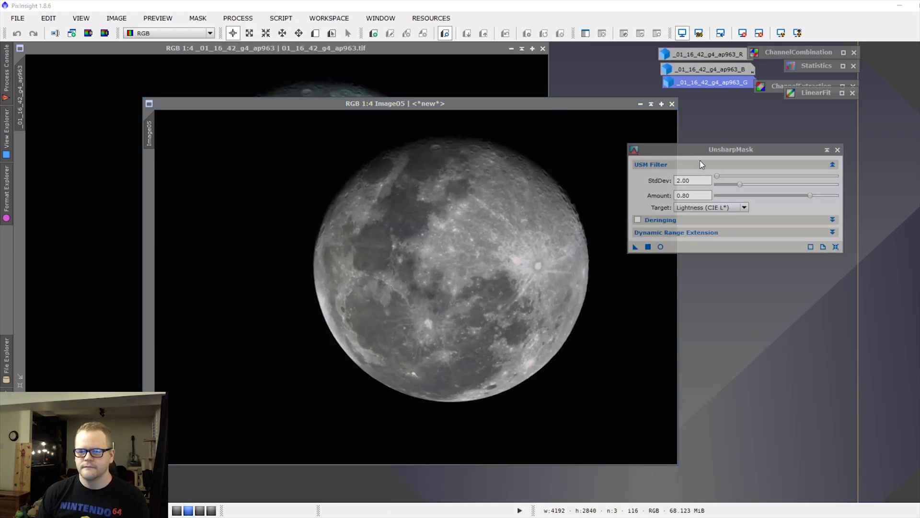
left_click_drag(701, 164, 762, 172)
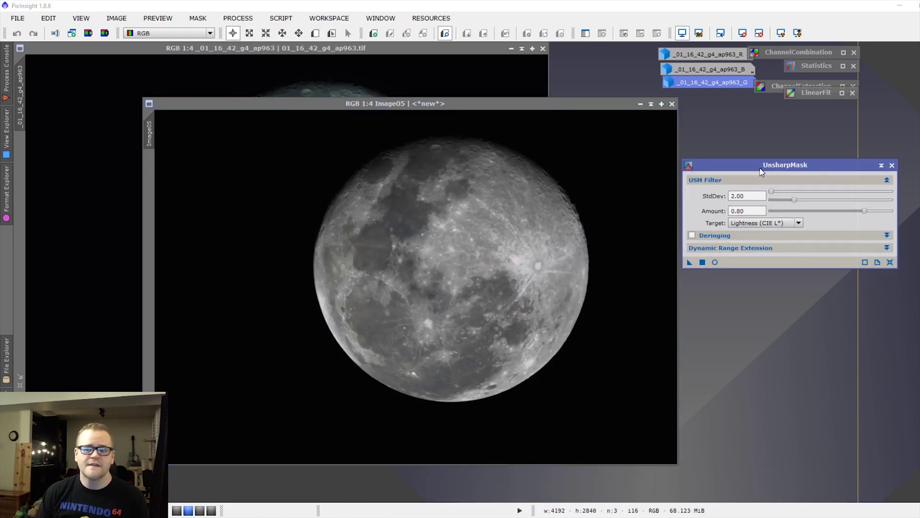
left_click(315, 34)
left_click_drag(399, 228, 511, 302)
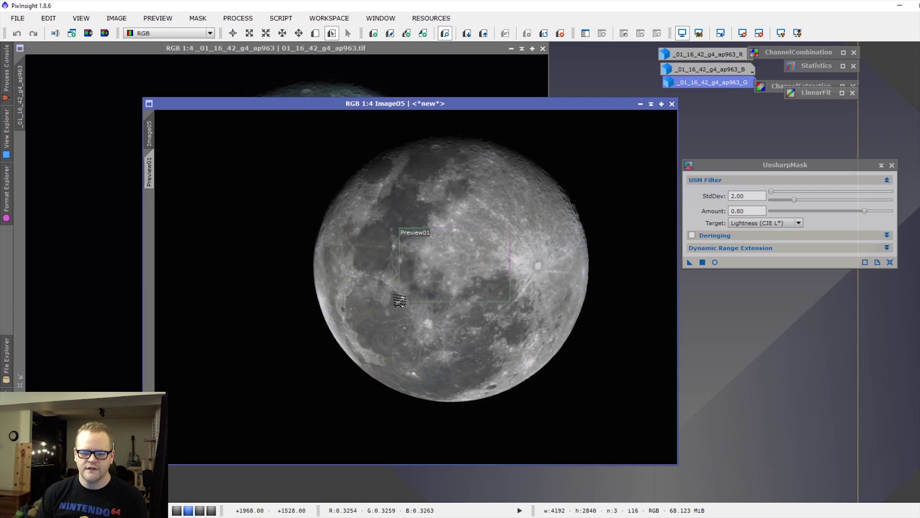
left_click_drag(400, 301, 369, 313)
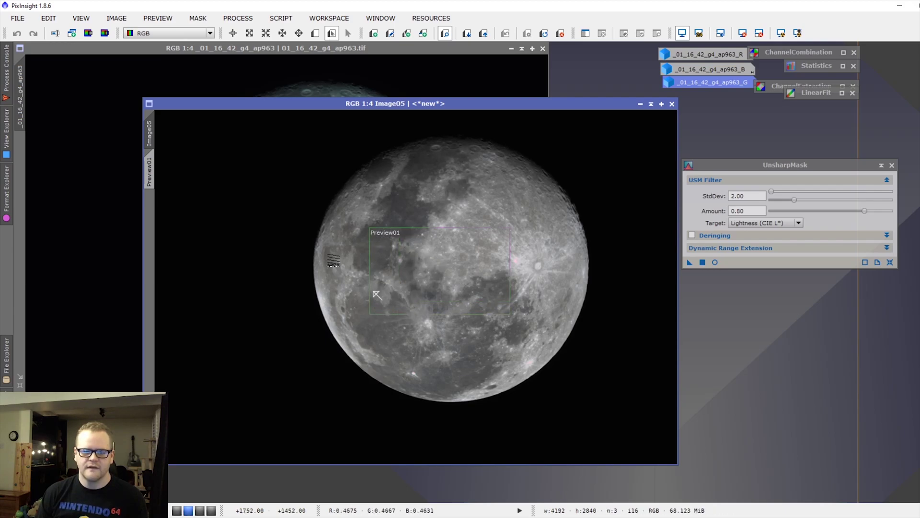
Display Preview01 on its own at 1:1 and arrange it beside UnsharpMask.
left_click(159, 171)
scroll(373, 264, "down", 1)
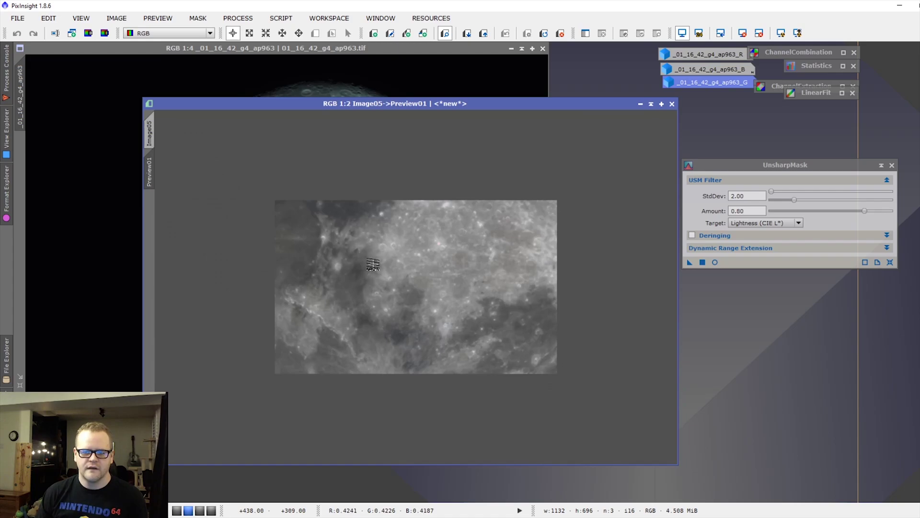
scroll(403, 171, "up", 1)
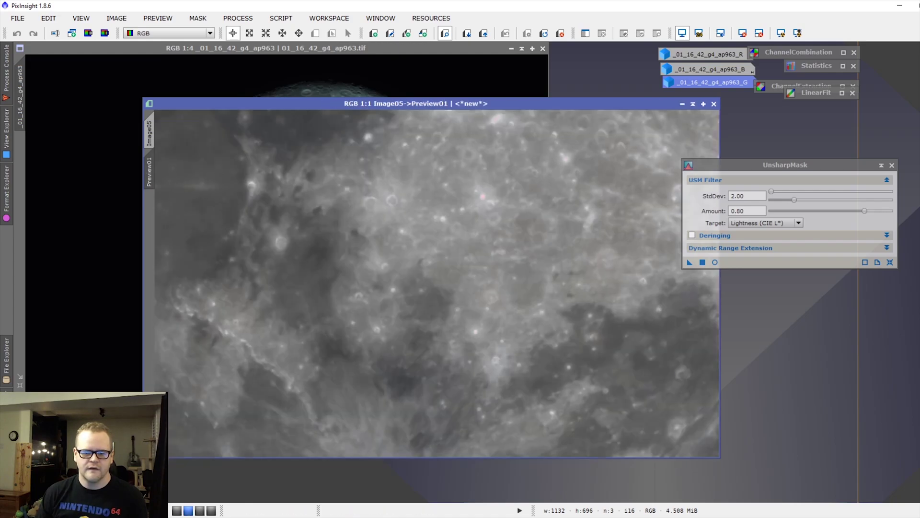
left_click_drag(414, 108, 350, 85)
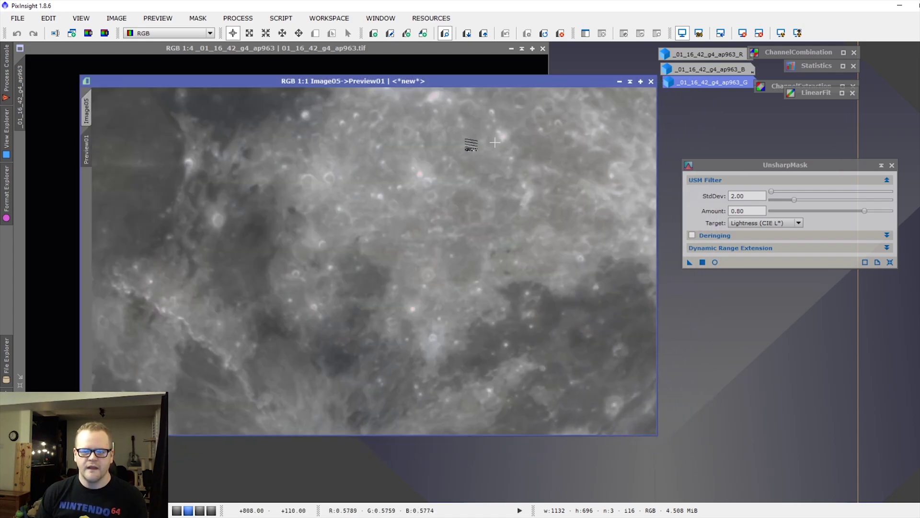
left_click_drag(744, 169, 733, 153)
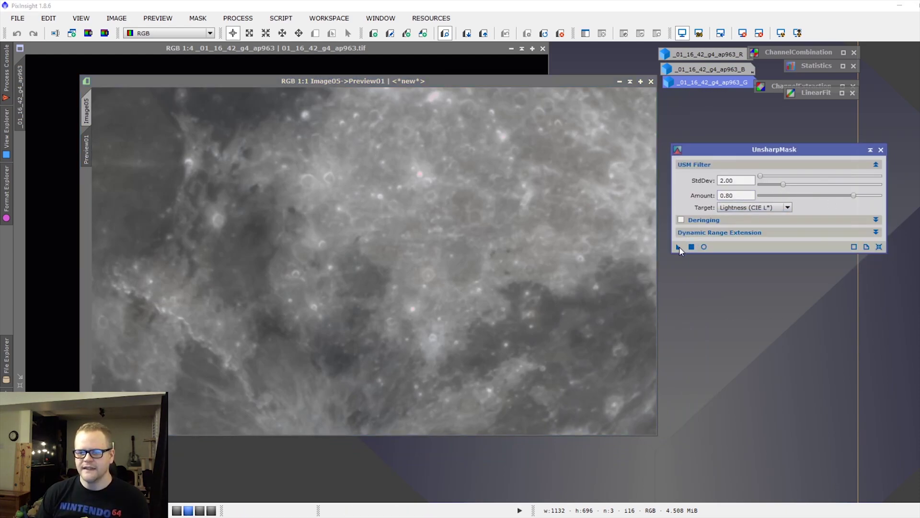
Apply UnsharpMask to Preview01, then return to the full Image05 view.
left_click_drag(416, 233, 416, 234)
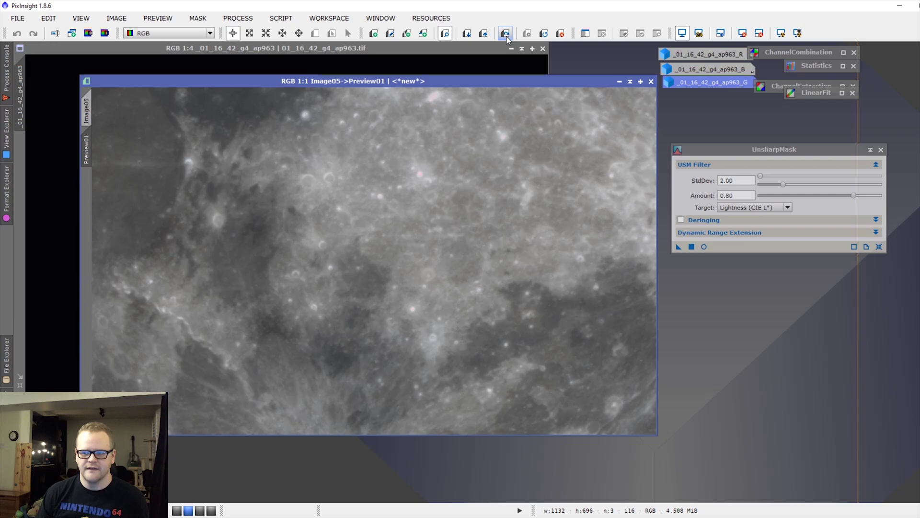
left_click(88, 113)
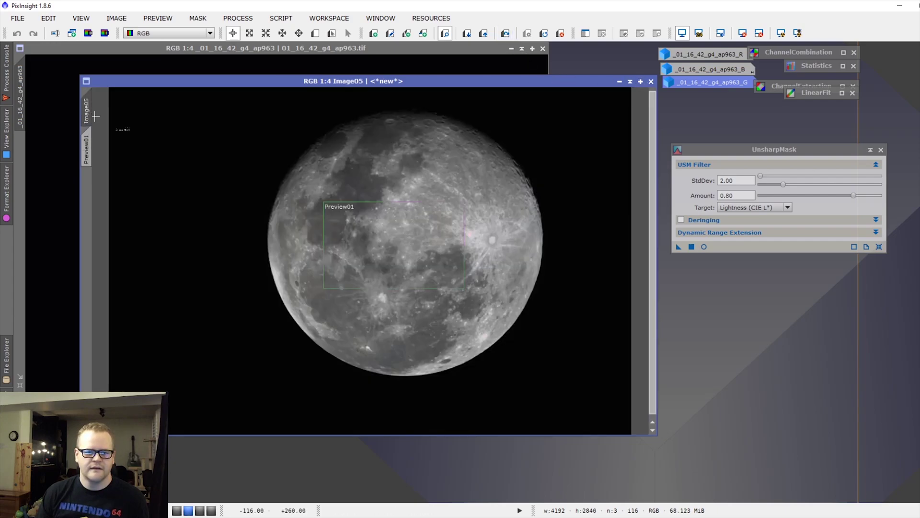
Delete Preview01 and apply UnsharpMask to the whole Image05, zooming to inspect.
right_click(88, 154)
left_click(111, 243)
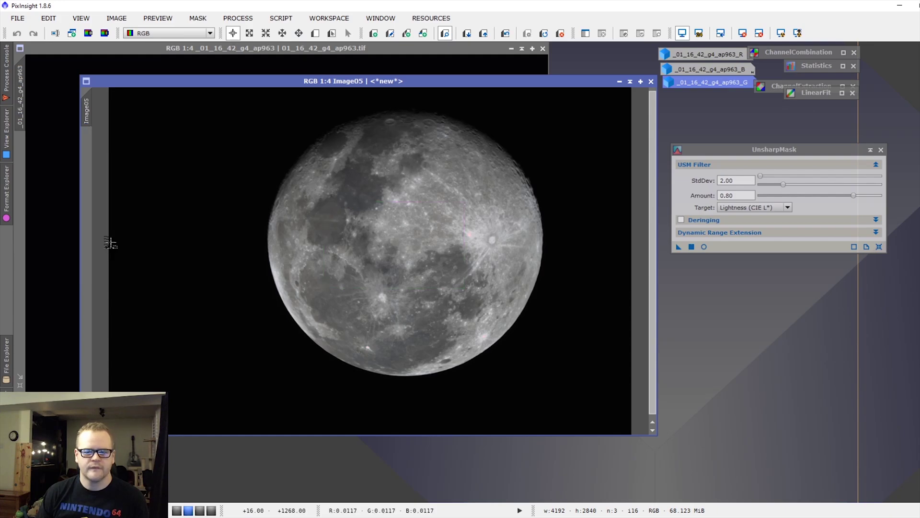
left_click_drag(678, 247, 474, 242)
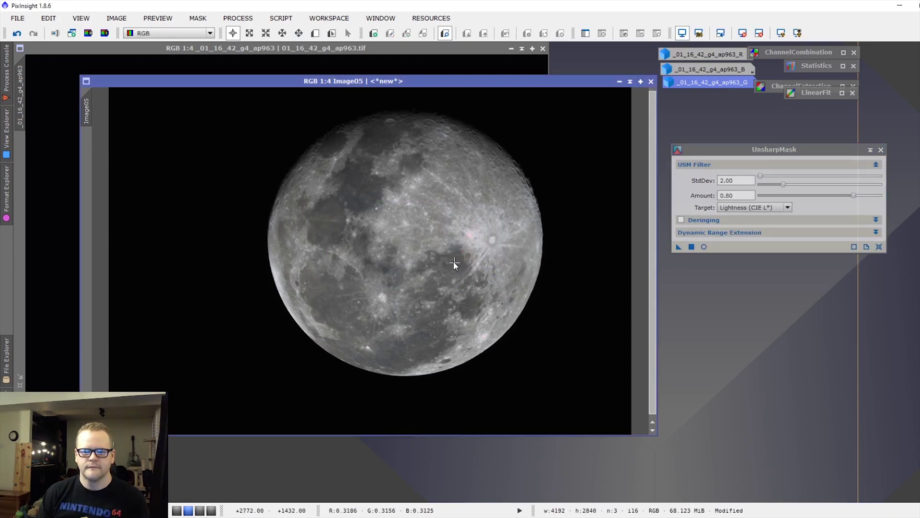
scroll(374, 326, "down", 1)
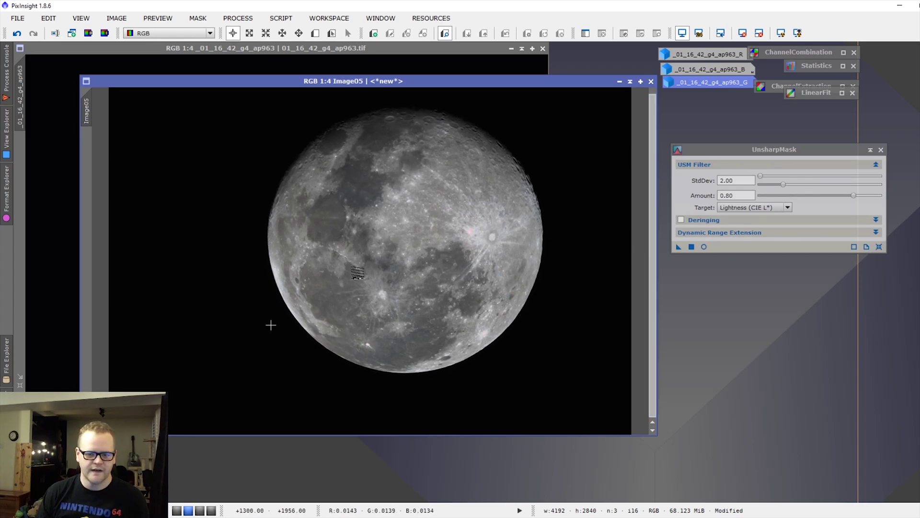
scroll(367, 259, "up", 2)
scroll(367, 259, "up", 2)
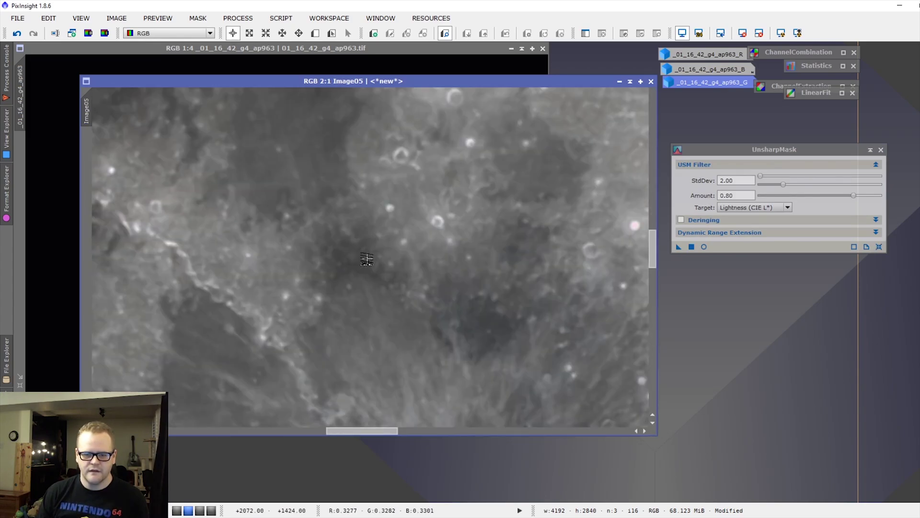
scroll(367, 259, "down", 2)
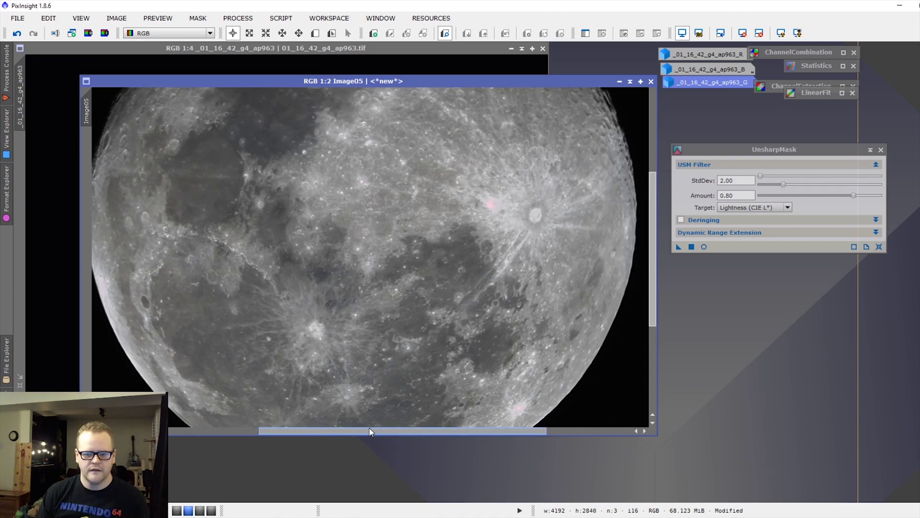
left_click_drag(329, 437, 372, 438)
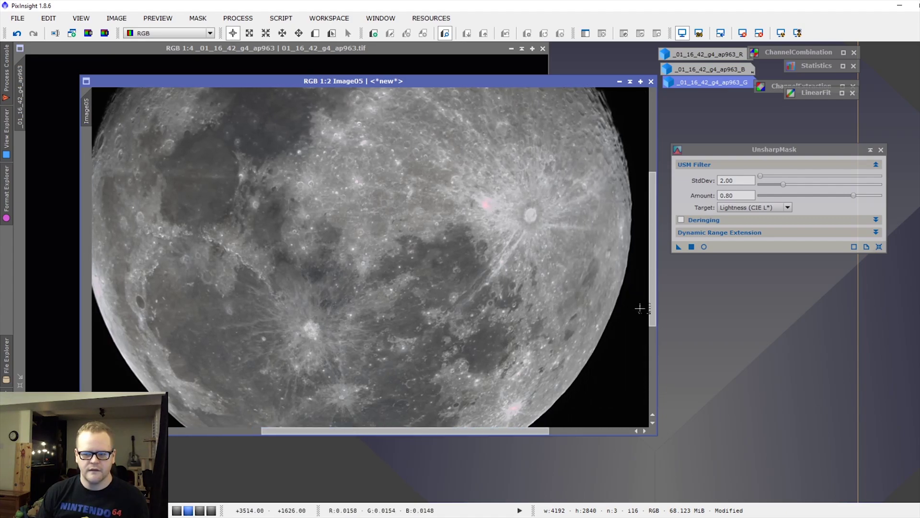
left_click_drag(653, 307, 647, 234)
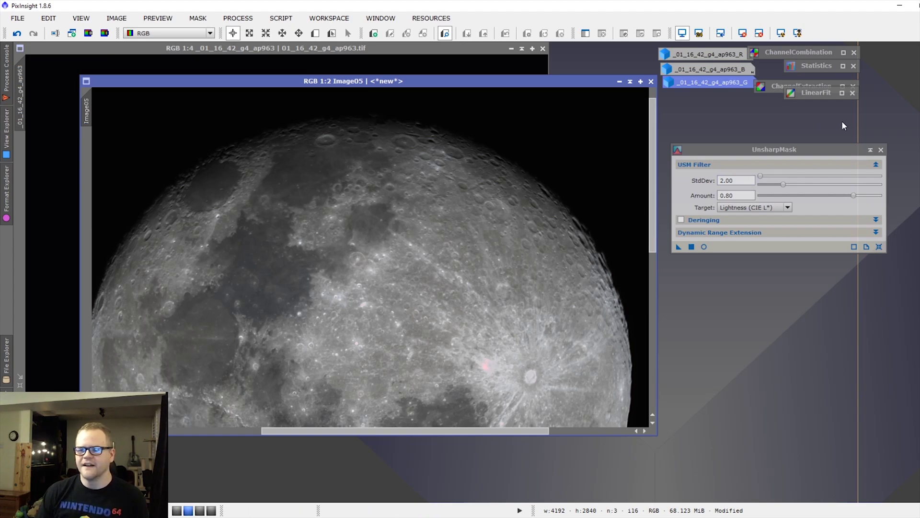
Shade the UnsharpMask window and stack it with the other process icons.
left_click(871, 151)
left_click_drag(791, 199, 825, 106)
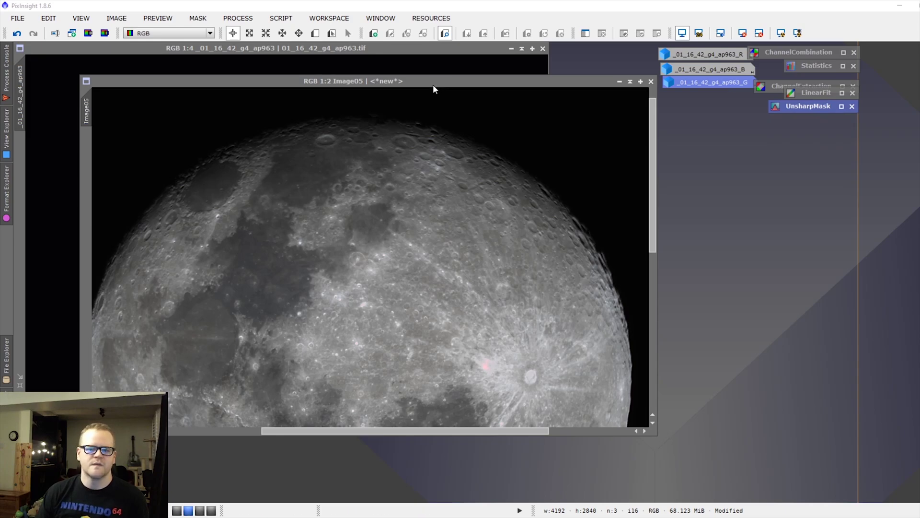
scroll(390, 199, "down", 1)
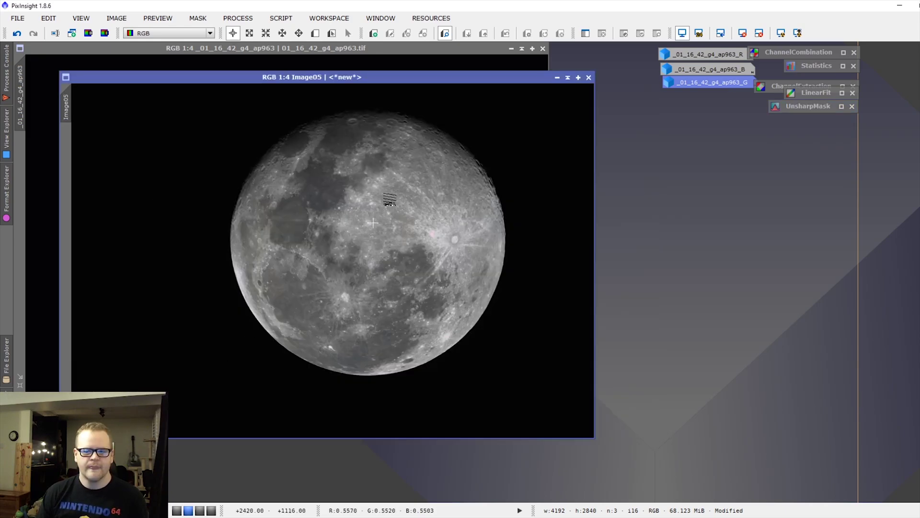
left_click(235, 21)
mouse_move(255, 33)
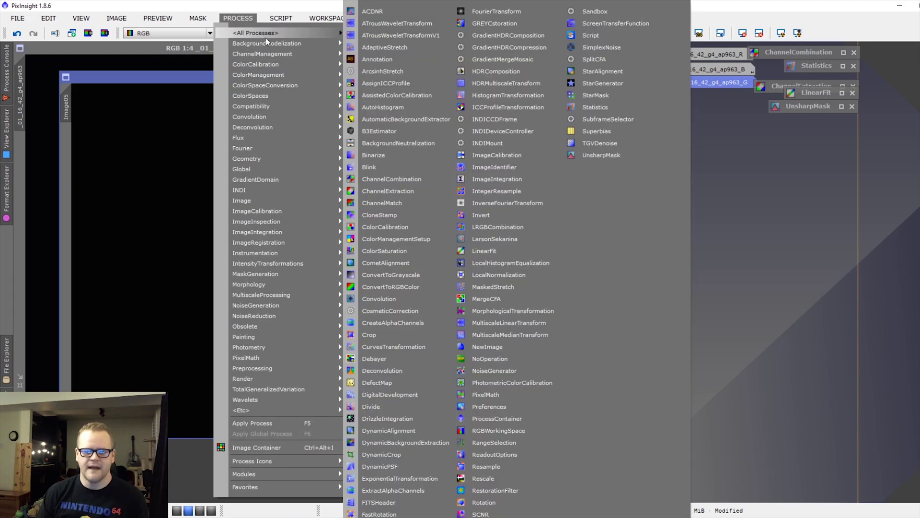
Create range_mask with RangeSelection: lower limit 0.81, upper 1.0, Lightness checked.
left_click(499, 442)
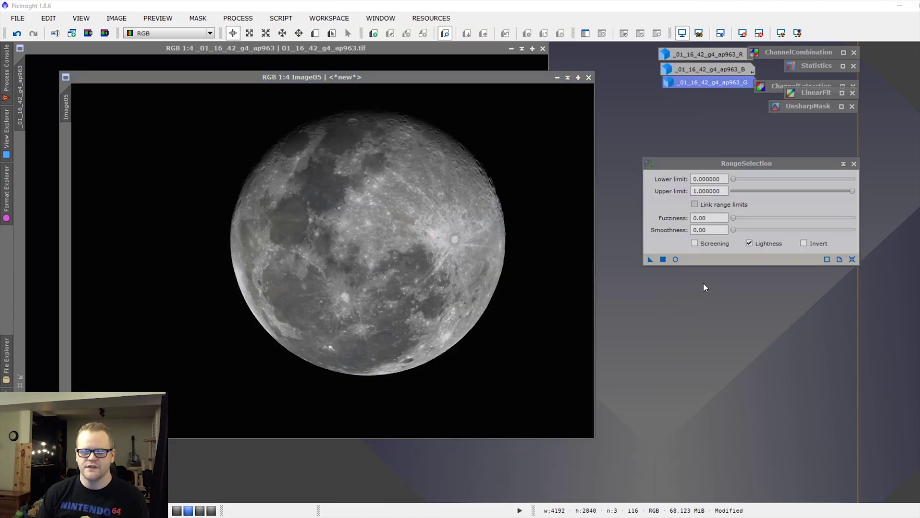
left_click(676, 259)
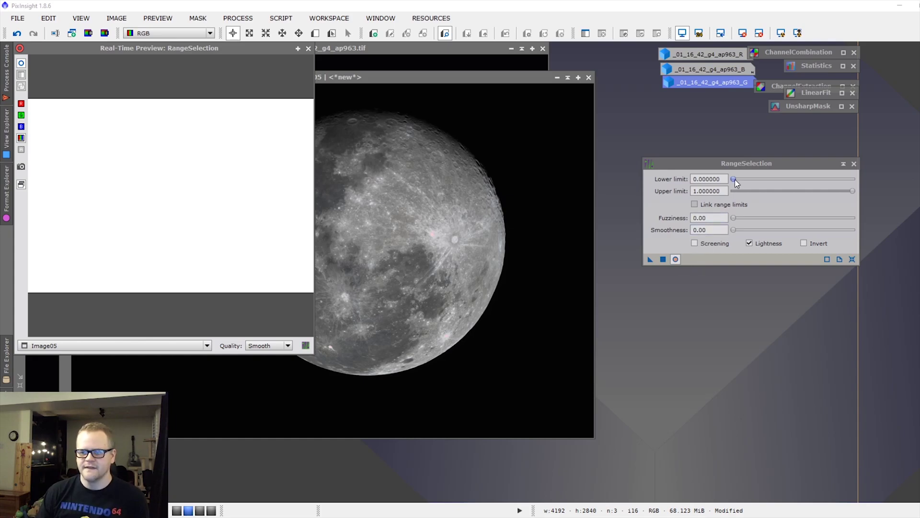
left_click_drag(735, 179, 823, 179)
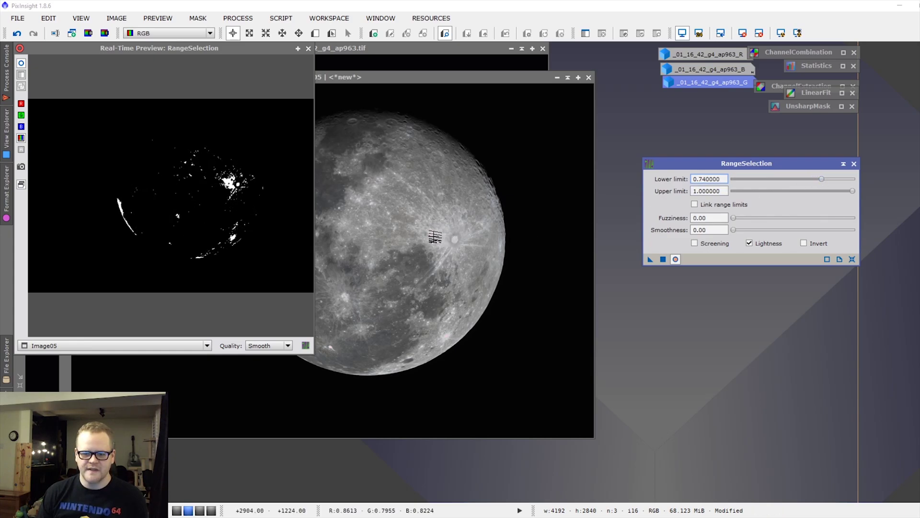
left_click_drag(822, 179, 830, 179)
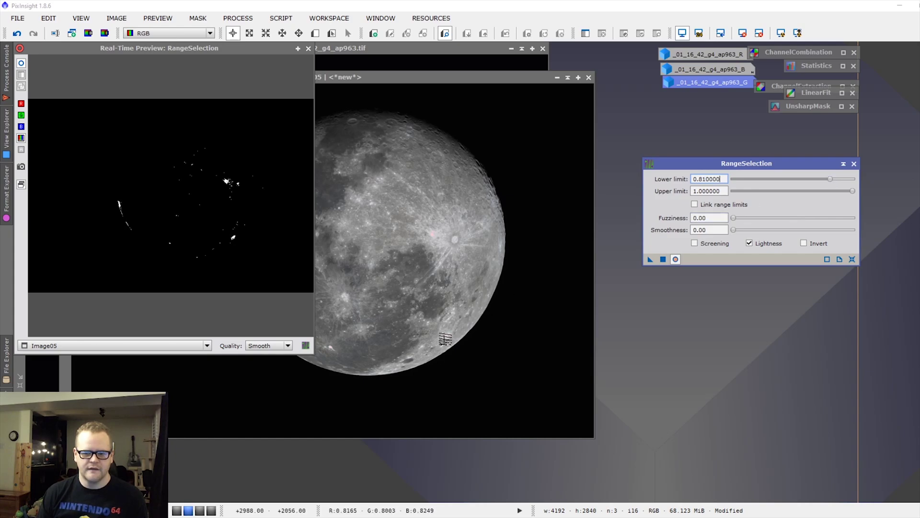
left_click(201, 55)
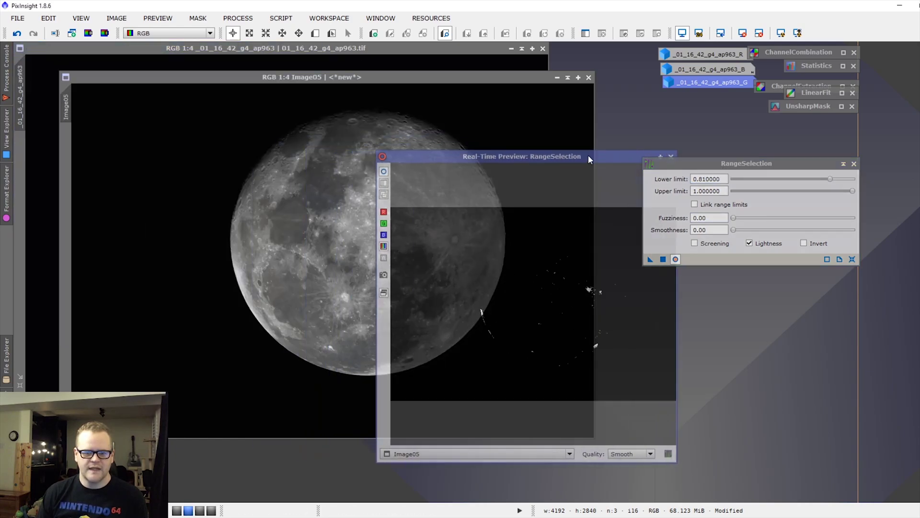
mouse_move(199, 48)
left_mouse_down()
mouse_move(595, 153)
mouse_move(341, 125)
left_mouse_up()
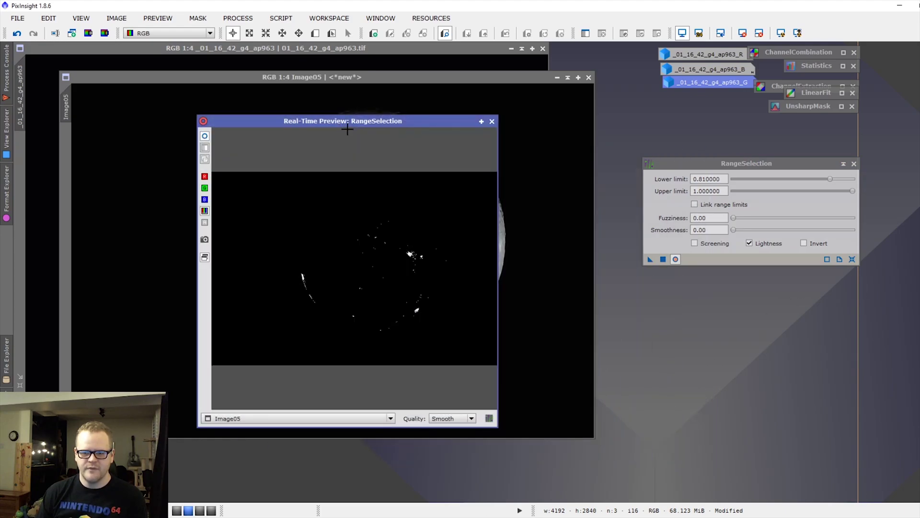
left_click(663, 260)
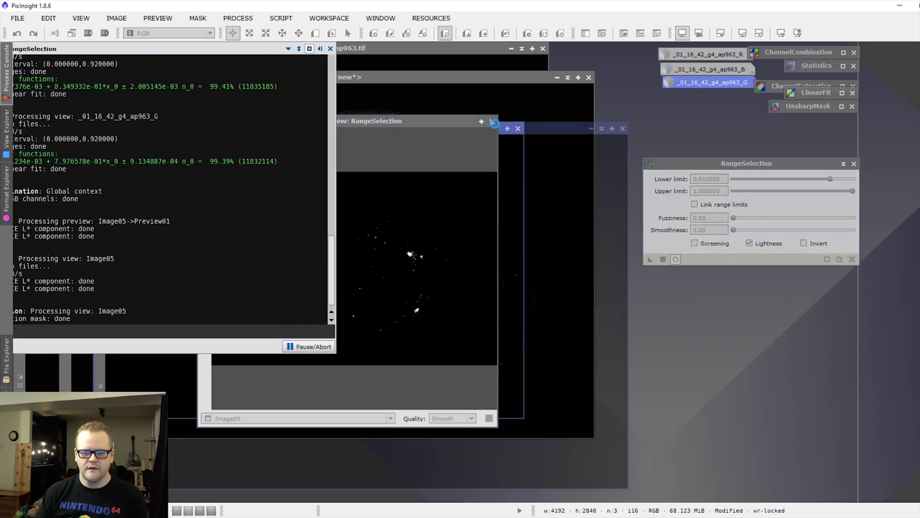
left_click(492, 121)
Iconize RangeSelection among the other icons and move the range_mask window aside.
left_click(844, 164)
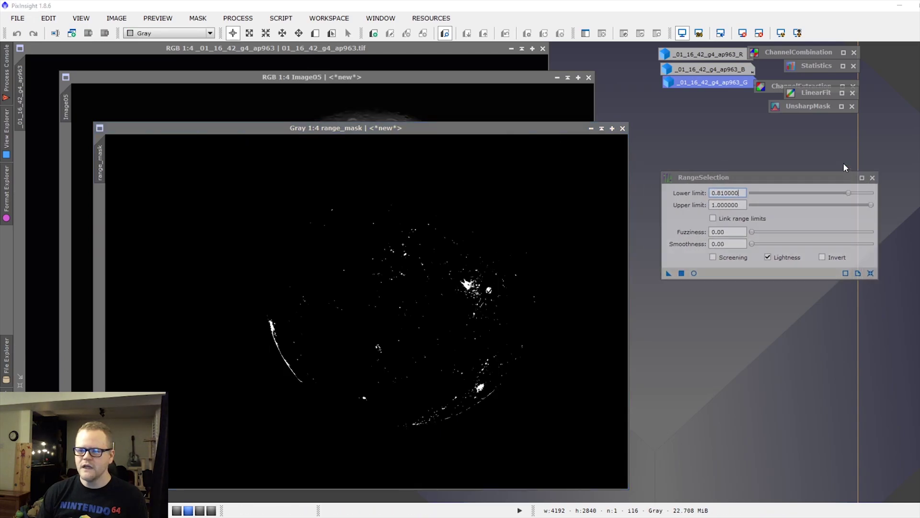
left_click_drag(757, 218, 808, 127)
left_click_drag(411, 128, 723, 135)
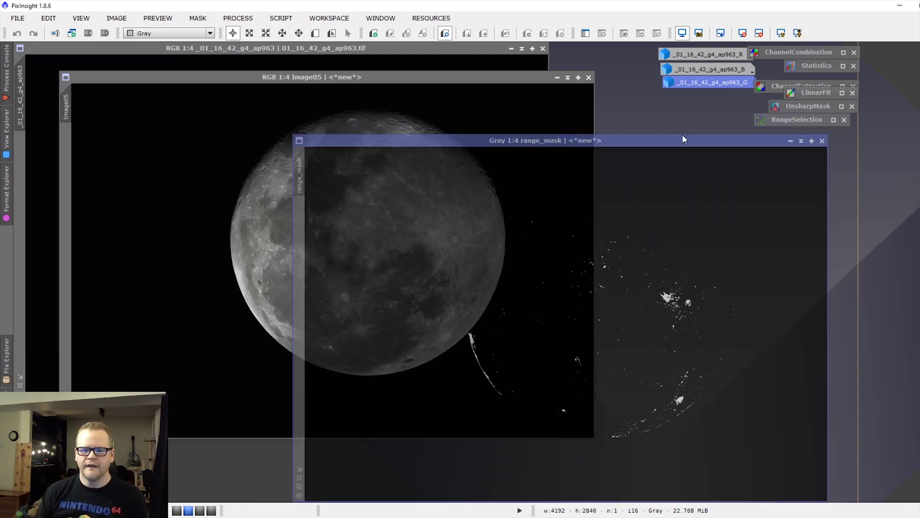
Apply range_mask to Image05 and invert it with Ctrl+I, minimizing range_mask.
left_click_drag(412, 177, 69, 260)
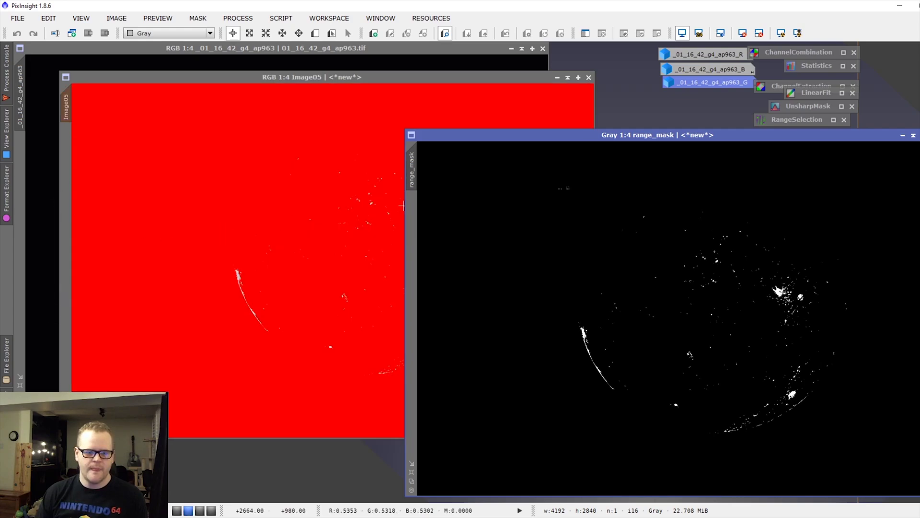
left_click(903, 136)
left_click_drag(668, 314, 694, 105)
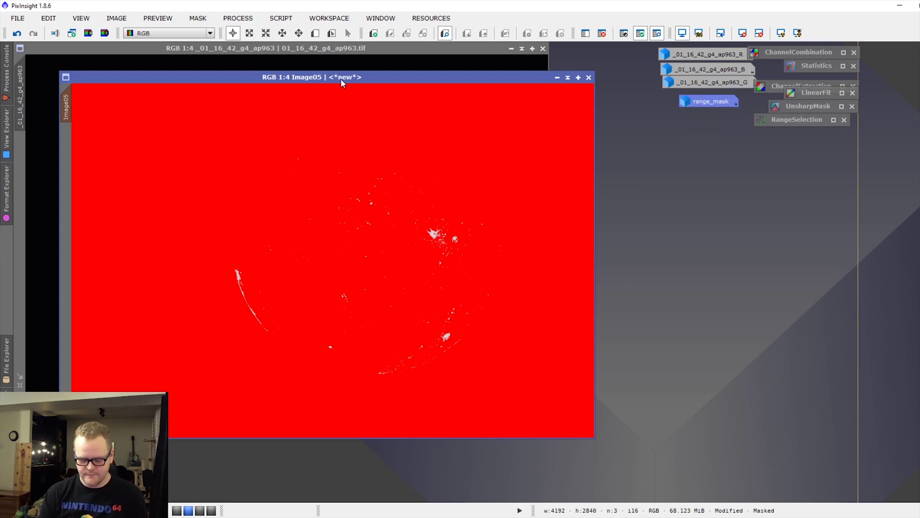
key("ctrl+i")
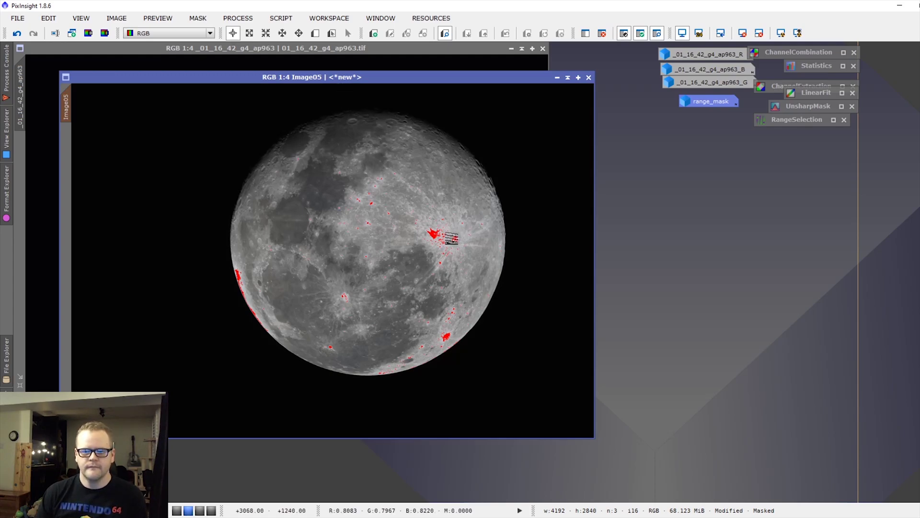
left_click_drag(401, 77, 361, 70)
left_click(238, 18)
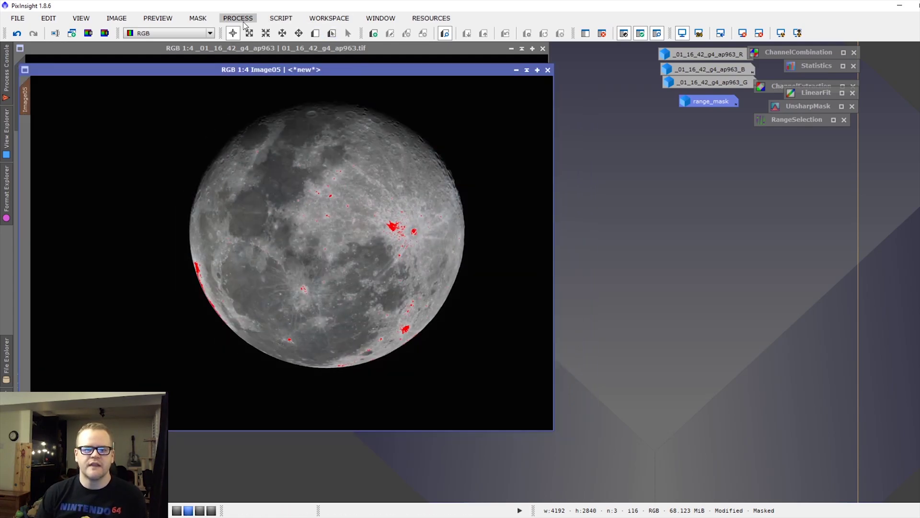
mouse_move(255, 32)
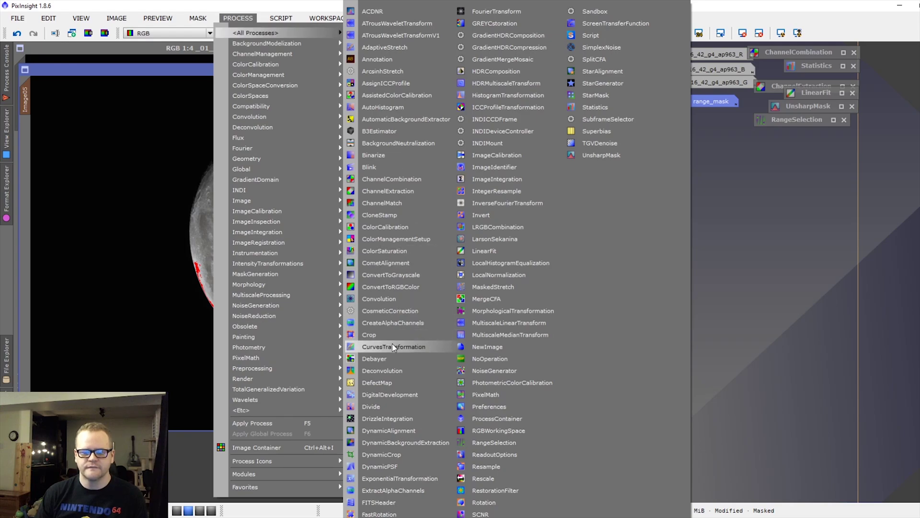
Place CurvesTransformation beside the moon and set up an enlarged Real-Time Preview.
left_click(393, 342)
left_click_drag(767, 139, 709, 144)
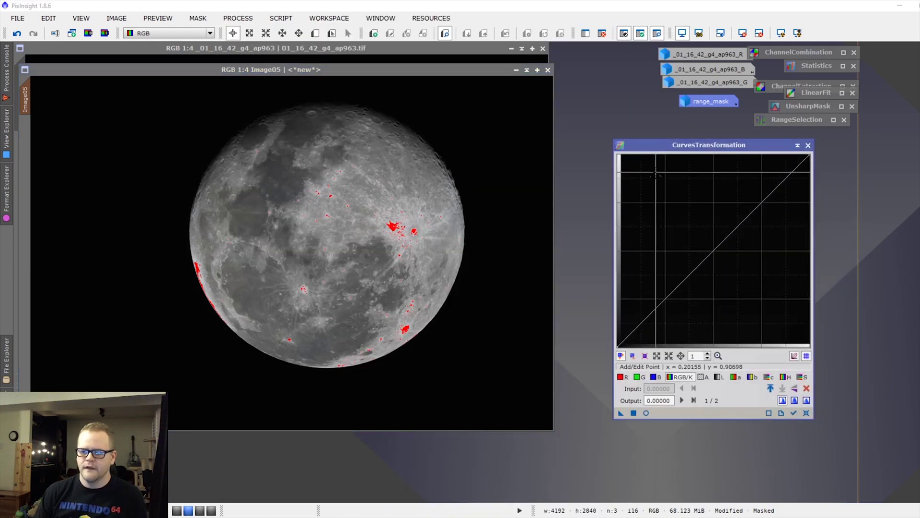
left_click(647, 413)
left_click_drag(348, 123, 211, 63)
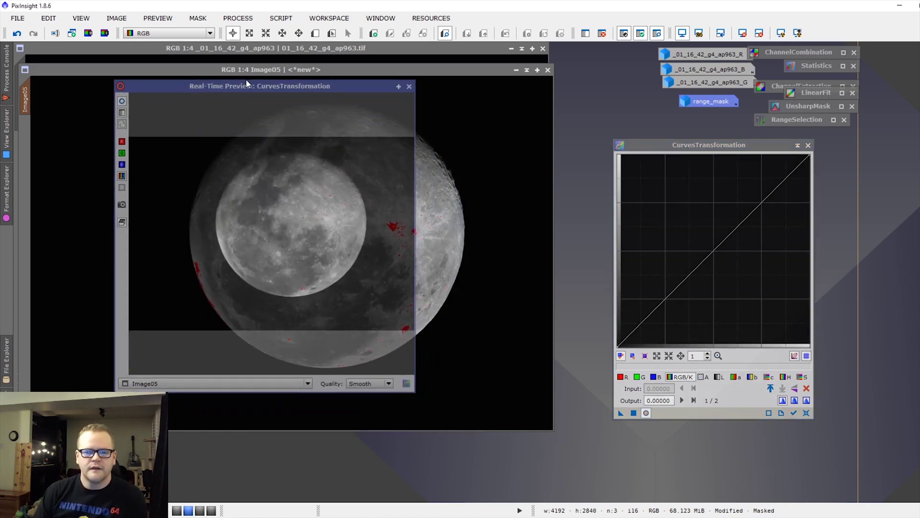
left_click_drag(359, 370, 577, 473)
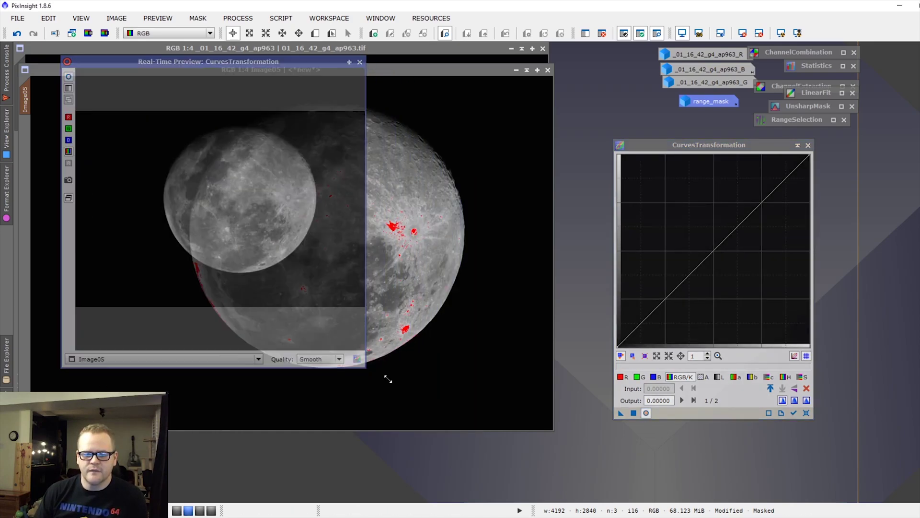
Shape a slight S-curve with deeper shadows and apply it to Image05.
left_click(665, 300)
left_click(711, 249)
left_click(645, 322)
left_click_drag(645, 326, 671, 293)
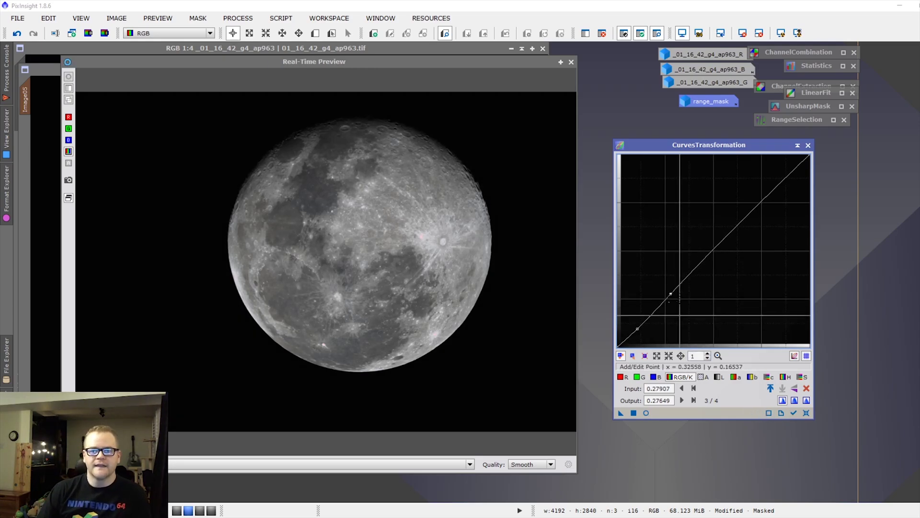
left_click(572, 62)
left_click(620, 413)
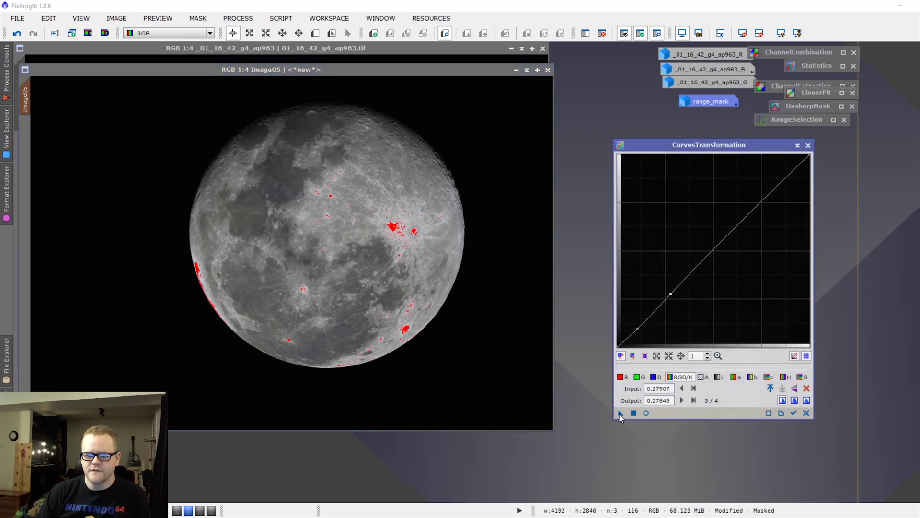
left_click_drag(323, 258, 324, 258)
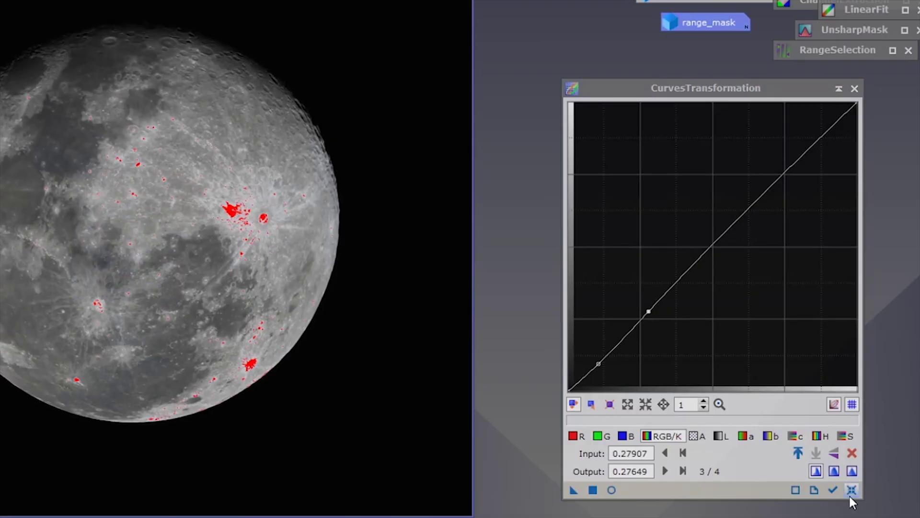
Reset the curve and raise a mid point on the saturation (S) curve for a gentle boost.
left_click(851, 495)
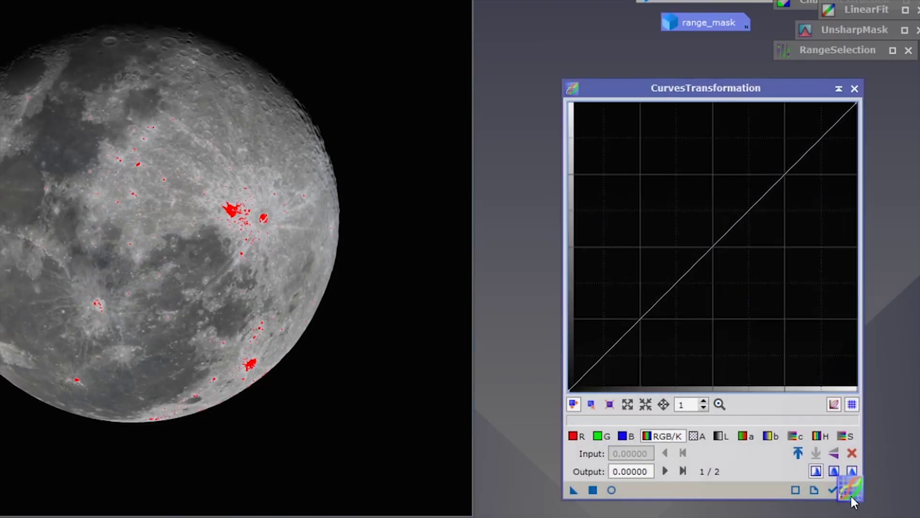
left_click(847, 441)
left_click(714, 241)
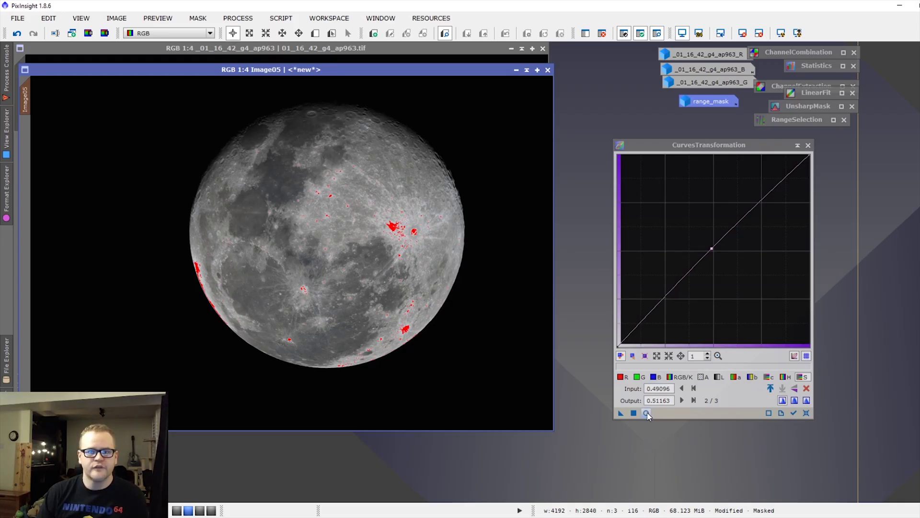
left_click(647, 413)
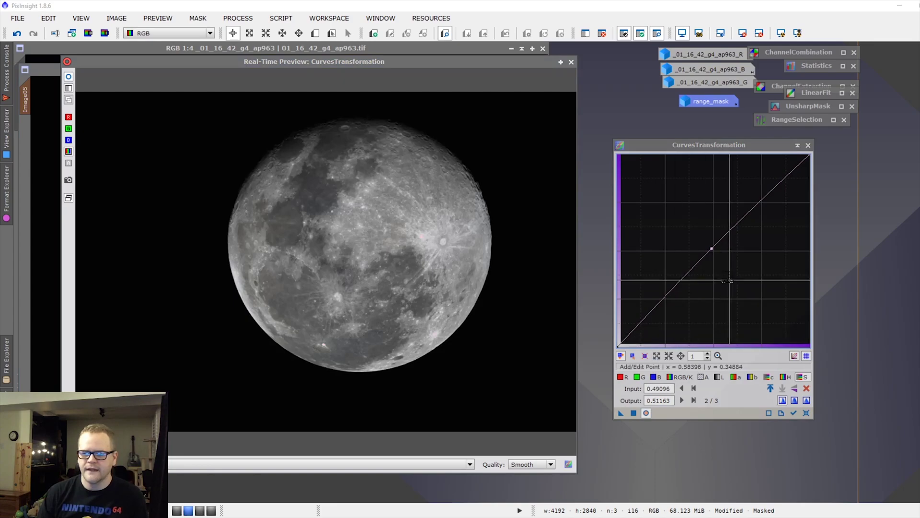
mouse_move(712, 248)
left_mouse_down()
mouse_move(661, 204)
mouse_move(631, 206)
left_mouse_up()
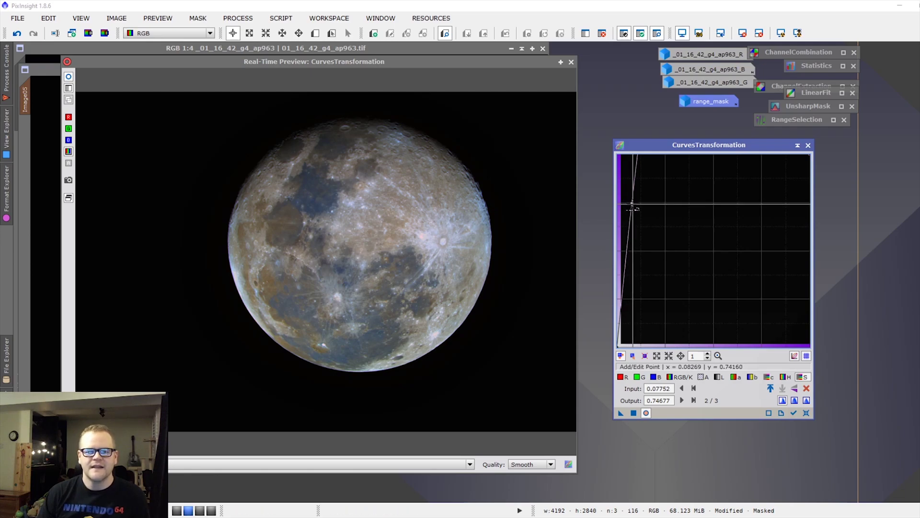
left_click_drag(634, 209, 681, 245)
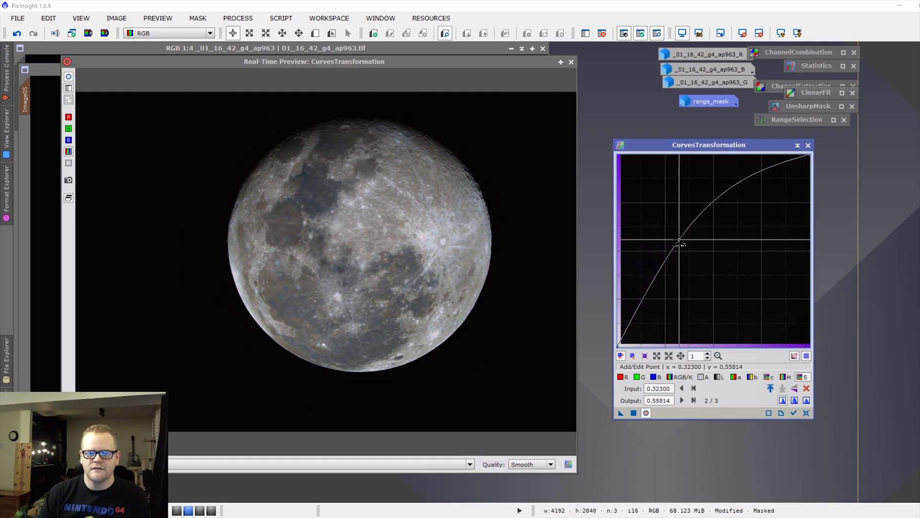
left_click_drag(681, 240, 670, 230)
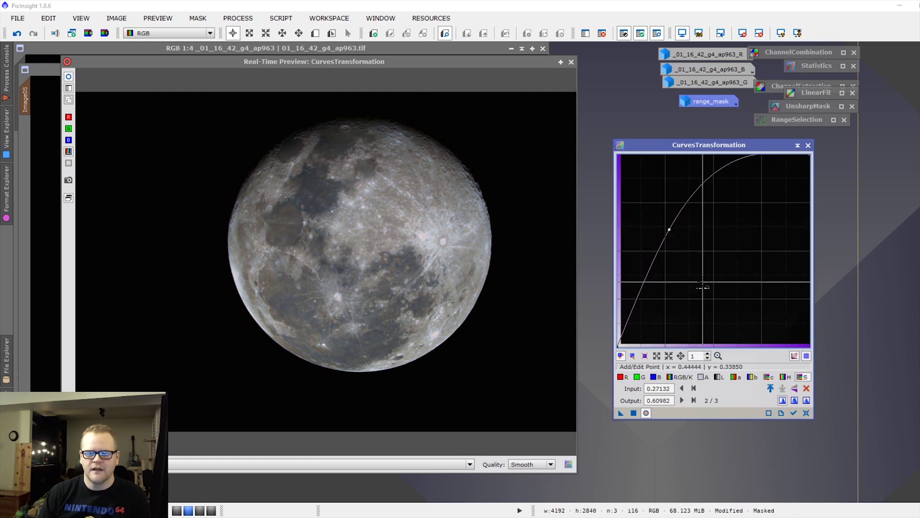
left_click_drag(670, 230, 686, 236)
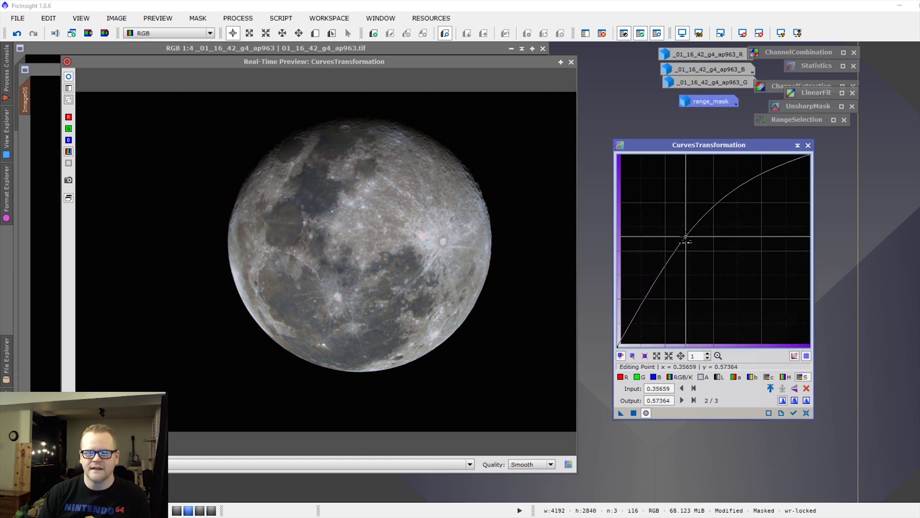
Raise a mid point on the chroma (c) curve slightly, then close the live preview.
left_click(767, 376)
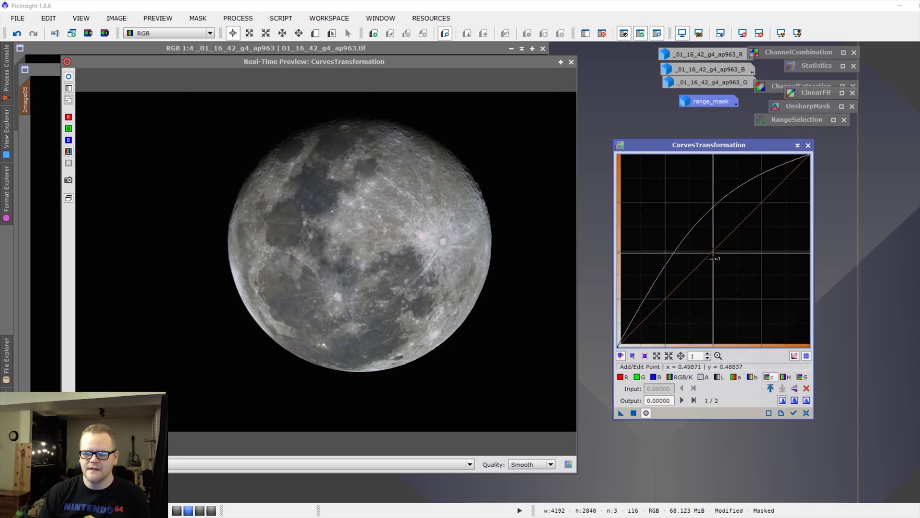
left_click_drag(714, 252, 695, 237)
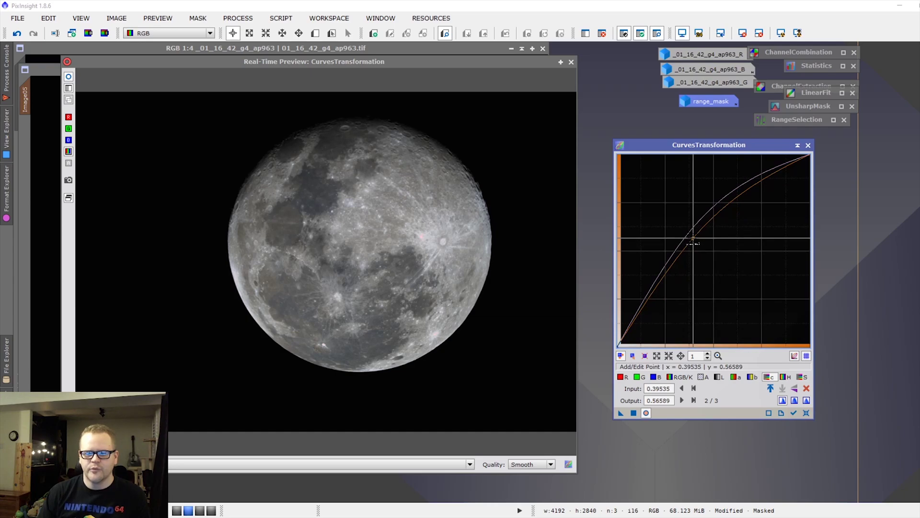
left_click_drag(694, 243, 688, 234)
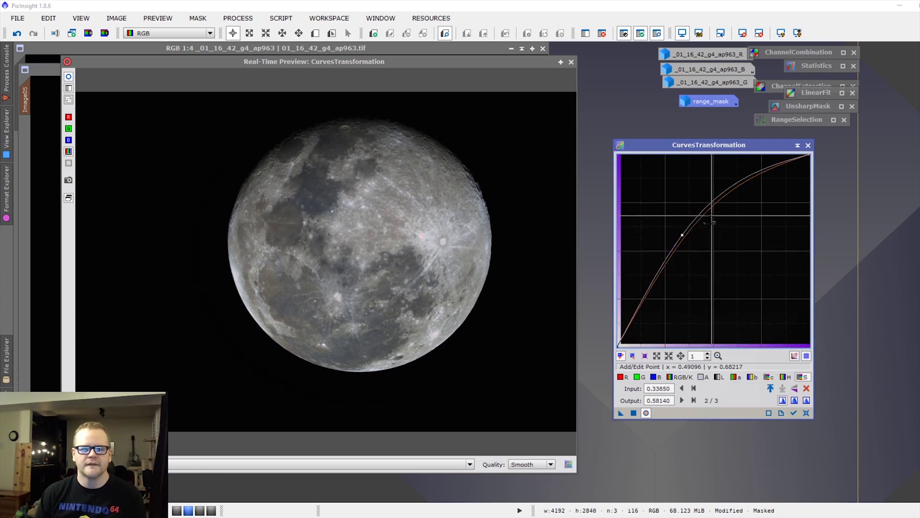
left_click(572, 62)
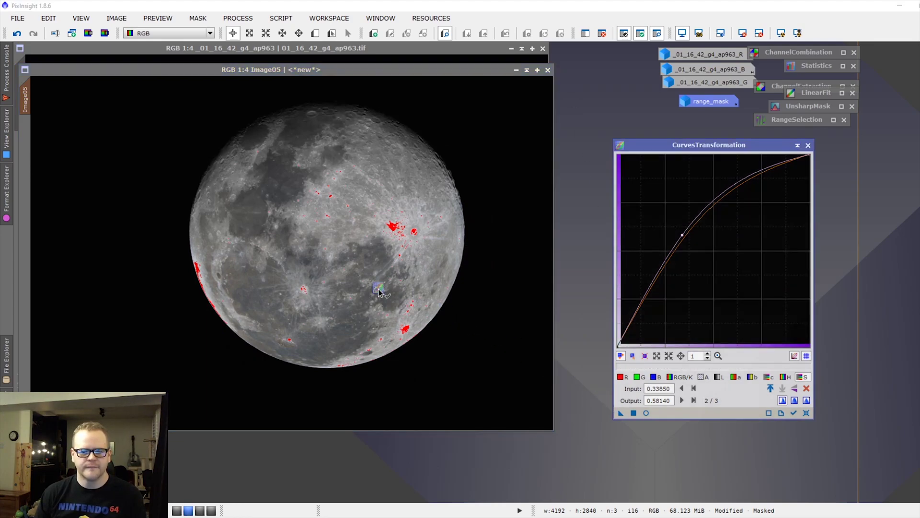
Apply the saturation and chroma curves to Image05, hide the mask, and compare before/after.
left_click_drag(379, 290, 380, 291)
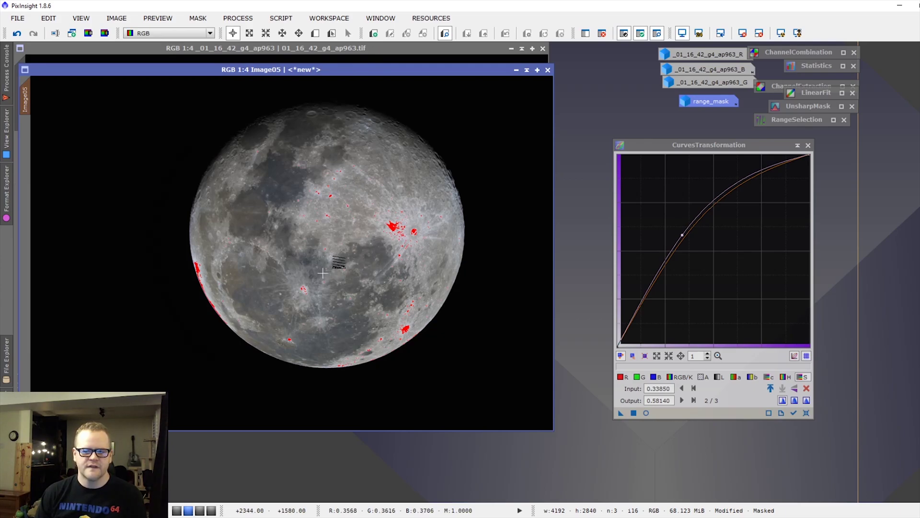
key("ctrl+k")
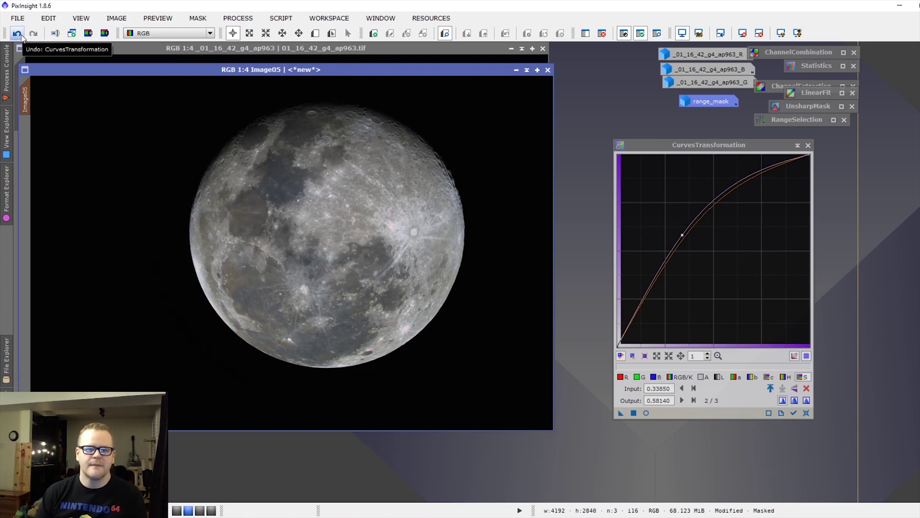
left_click(22, 38)
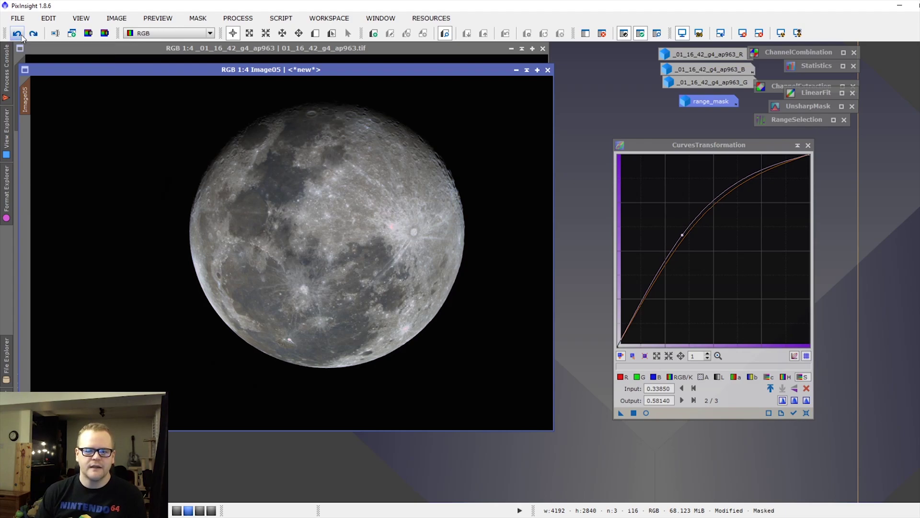
left_click(32, 35)
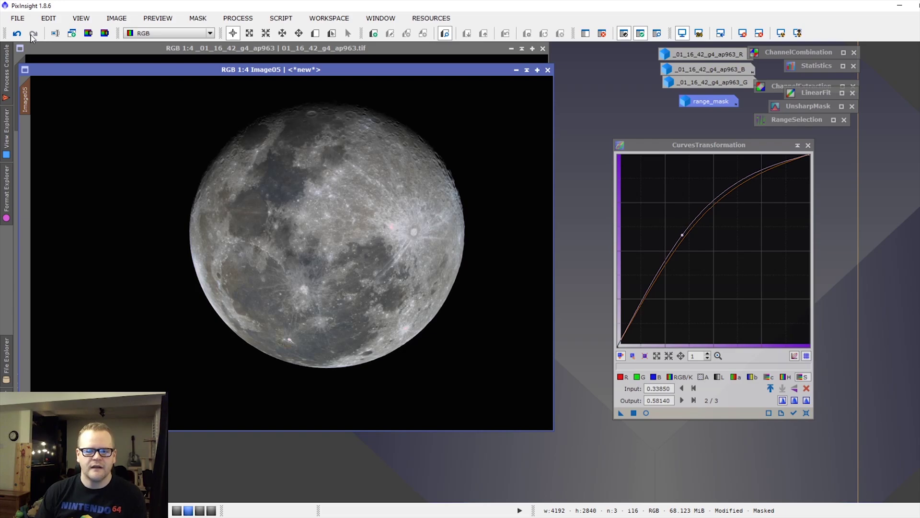
Collapse CurvesTransformation to a process icon and reposition the moon image window.
double_click(679, 141)
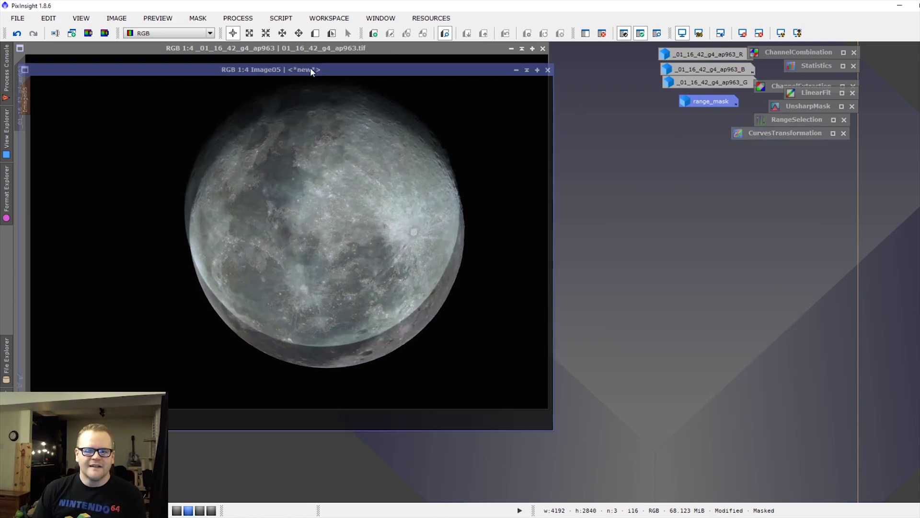
left_click_drag(310, 67, 437, 77)
left_click_drag(335, 77, 318, 88)
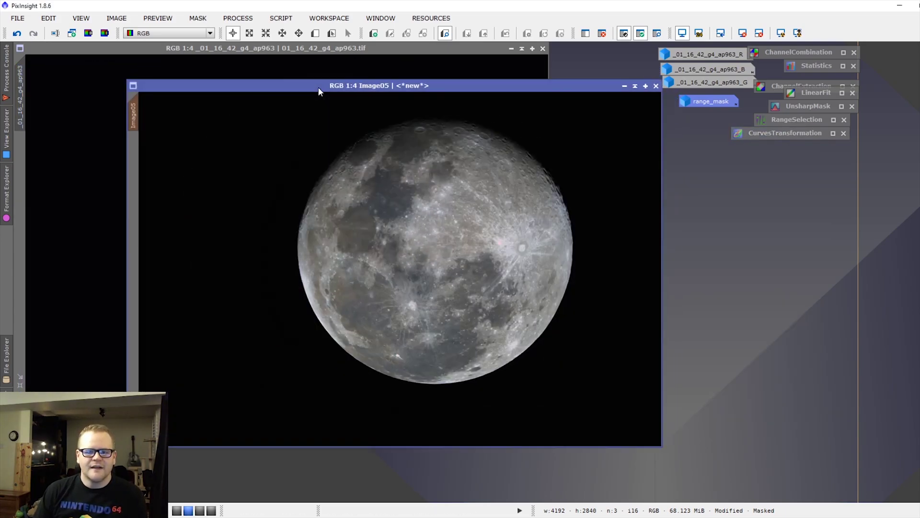